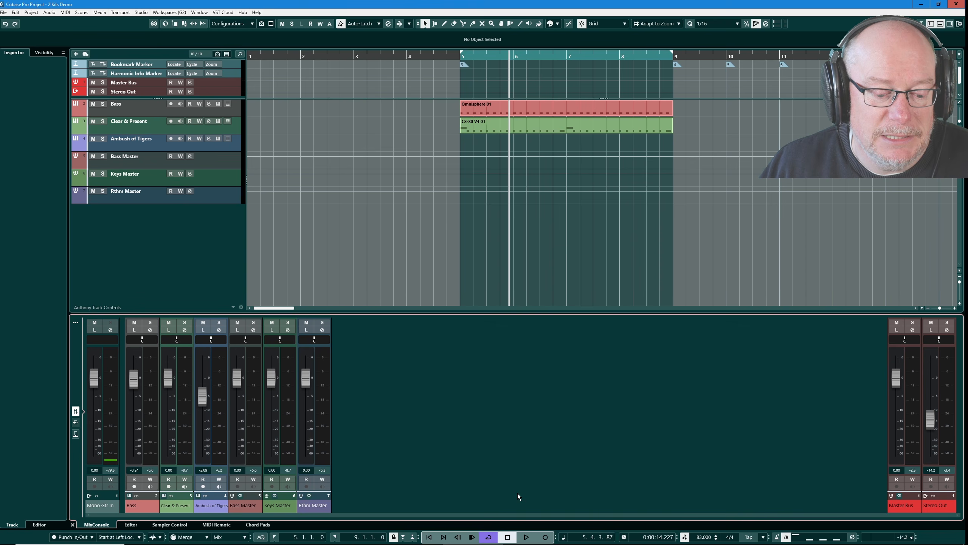
Play the existing bass and keys loop from bar 5, and stop playback.
{"action": "left_click", "coordinate": [508, 537]}
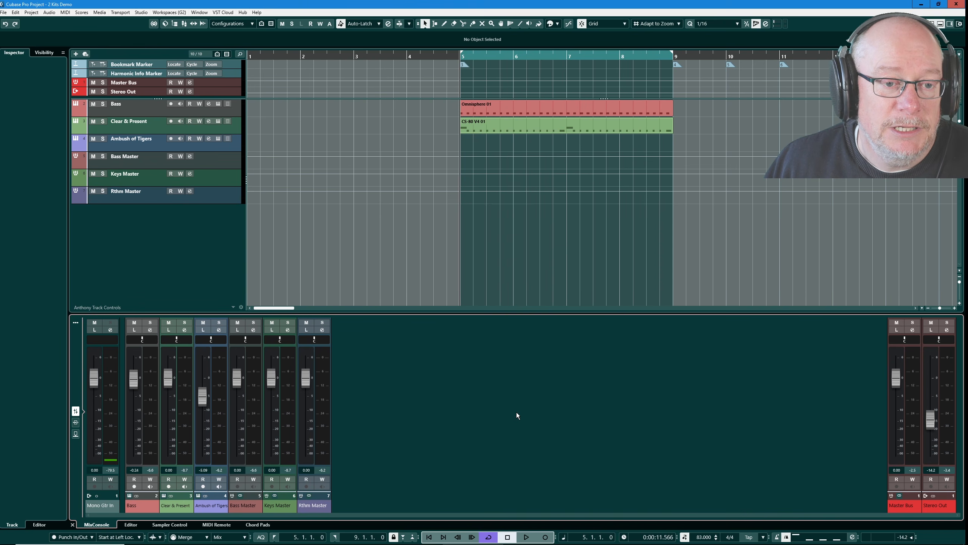
{"action": "key", "text": "space"}
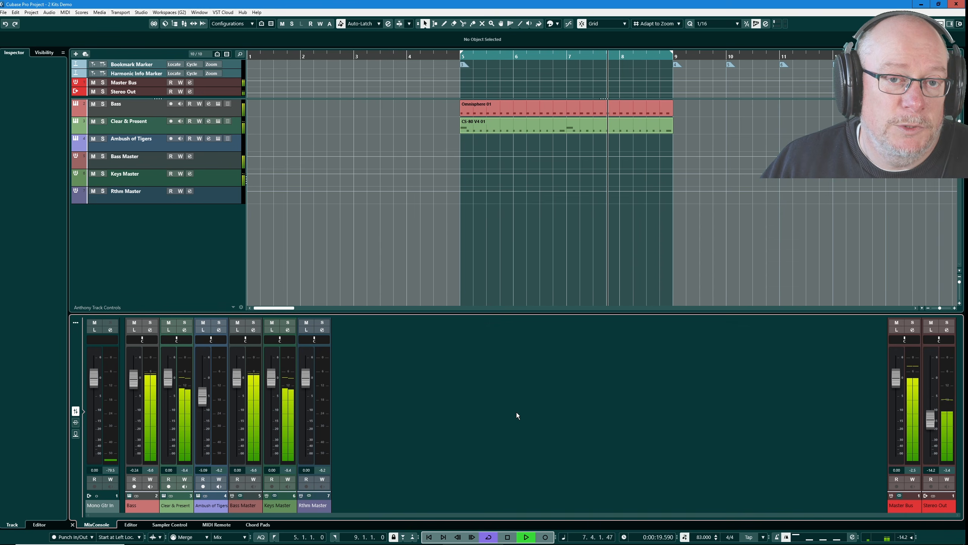
{"action": "left_click", "coordinate": [509, 538]}
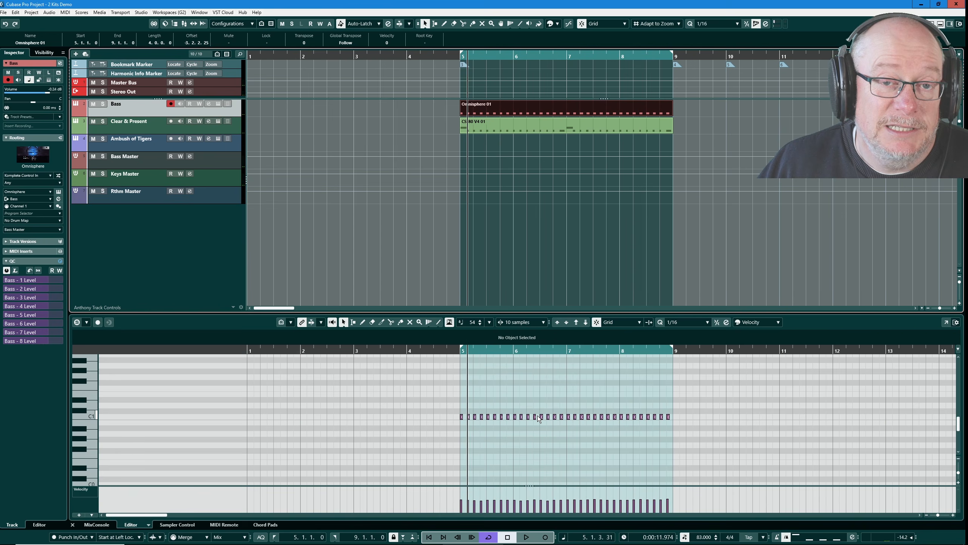
Look at the Clear & Present part's notes and its CS-80 V instrument, and close the instrument window.
{"action": "left_click", "coordinate": [499, 123]}
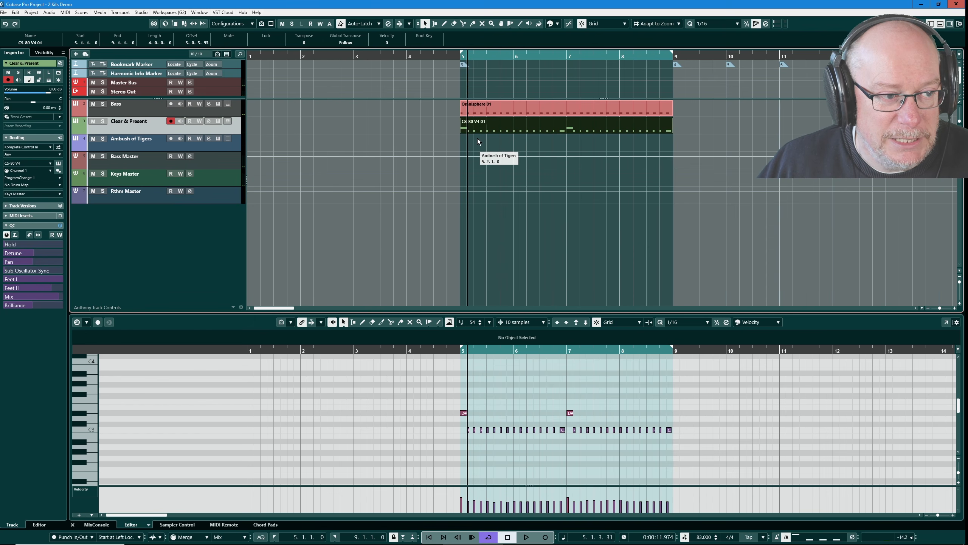
{"action": "left_click", "coordinate": [217, 122]}
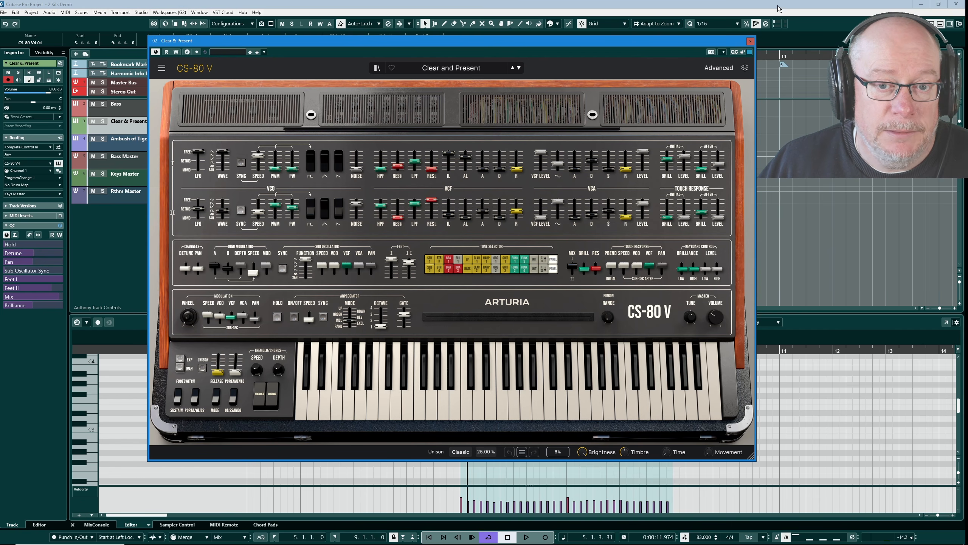
{"action": "left_click", "coordinate": [750, 41]}
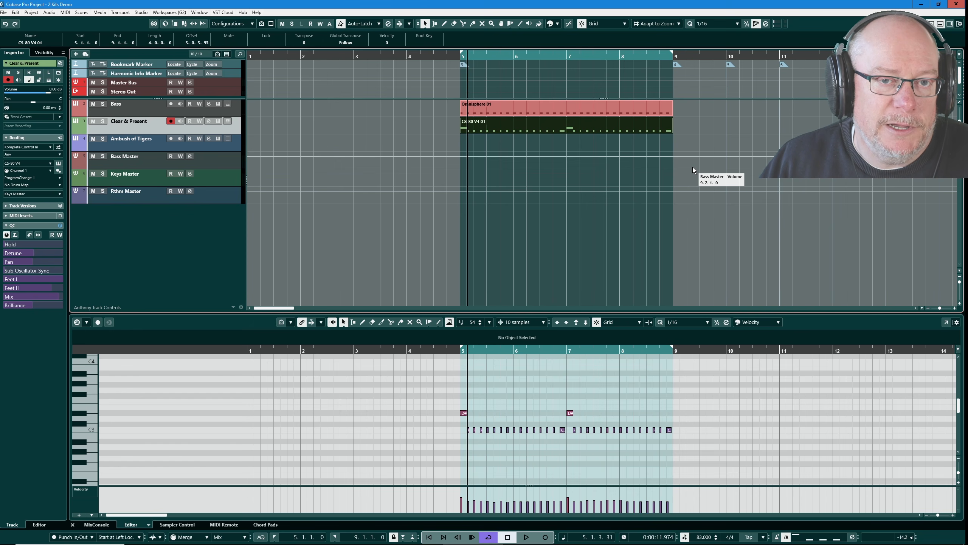
In Groove Agent on the Ambush of Tigers track, load the Ambush Of Tigers kit with patterns from the Laser Beams library.
{"action": "left_click", "coordinate": [165, 144]}
{"action": "left_click", "coordinate": [217, 138]}
{"action": "right_click", "coordinate": [384, 193]}
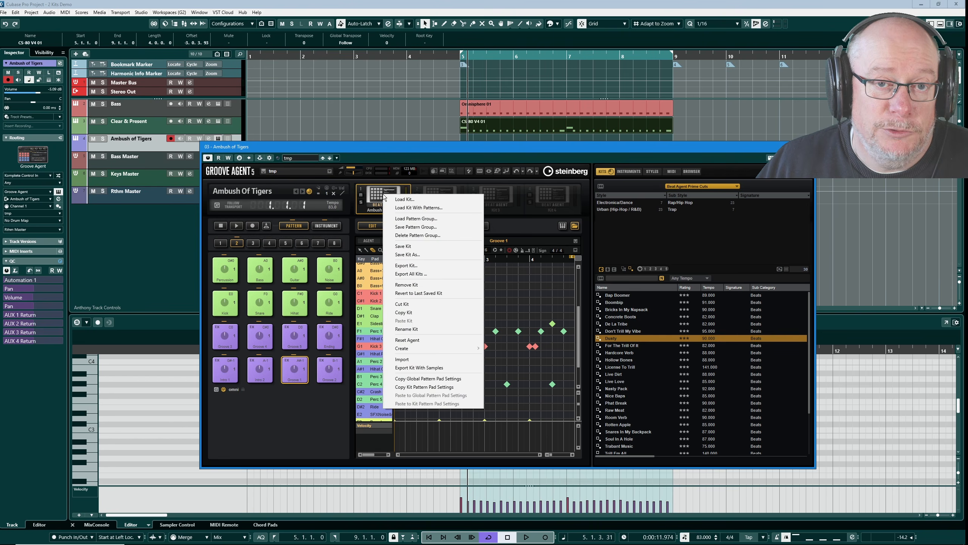
{"action": "left_click", "coordinate": [413, 211]}
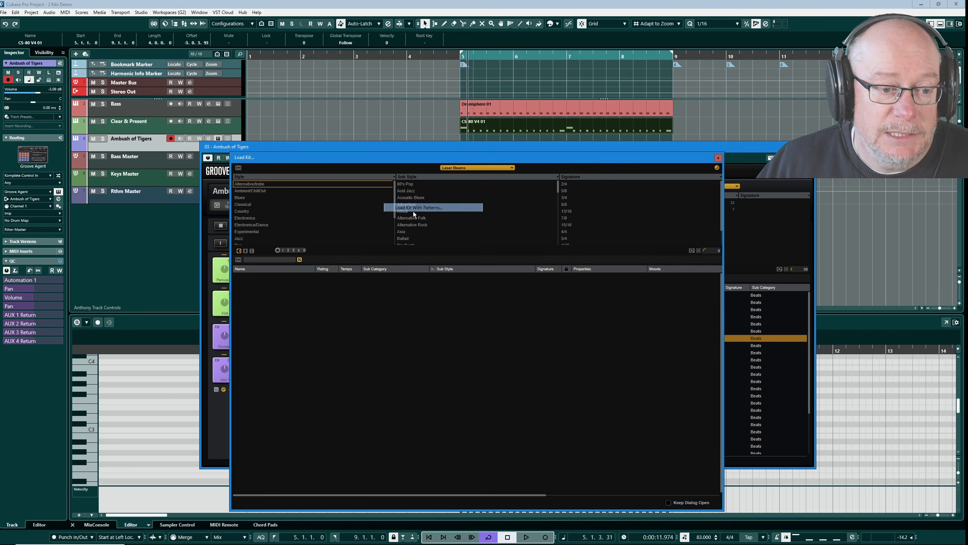
{"action": "left_click", "coordinate": [478, 168]}
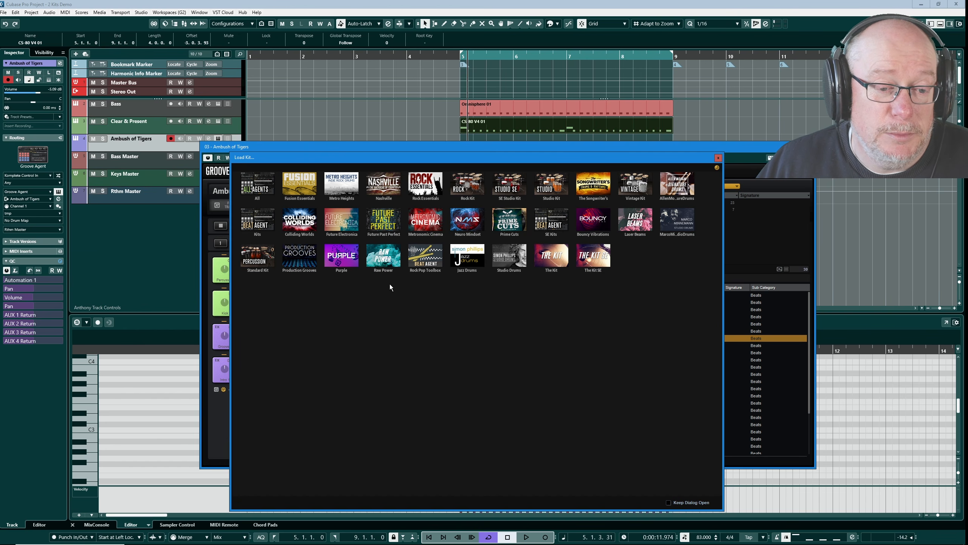
{"action": "left_click", "coordinate": [632, 221]}
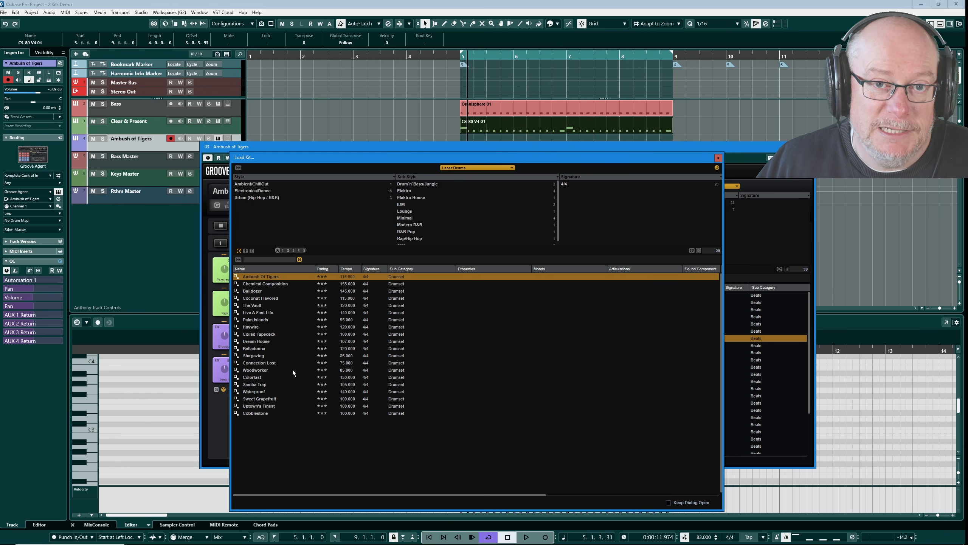
{"action": "double_click", "coordinate": [258, 277]}
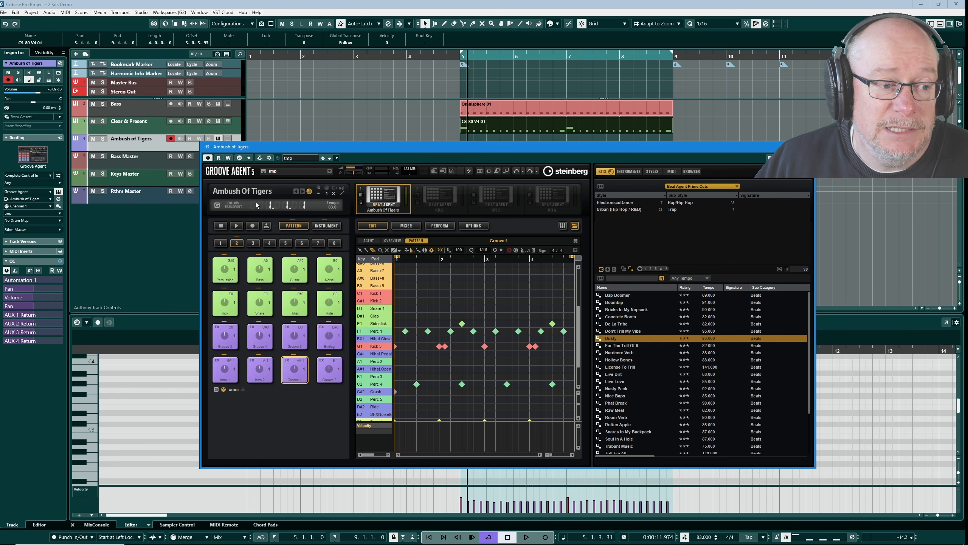
Play the project with Groove Agent's Groove 1 pattern following the transport, and stop playback.
{"action": "left_click", "coordinate": [234, 206]}
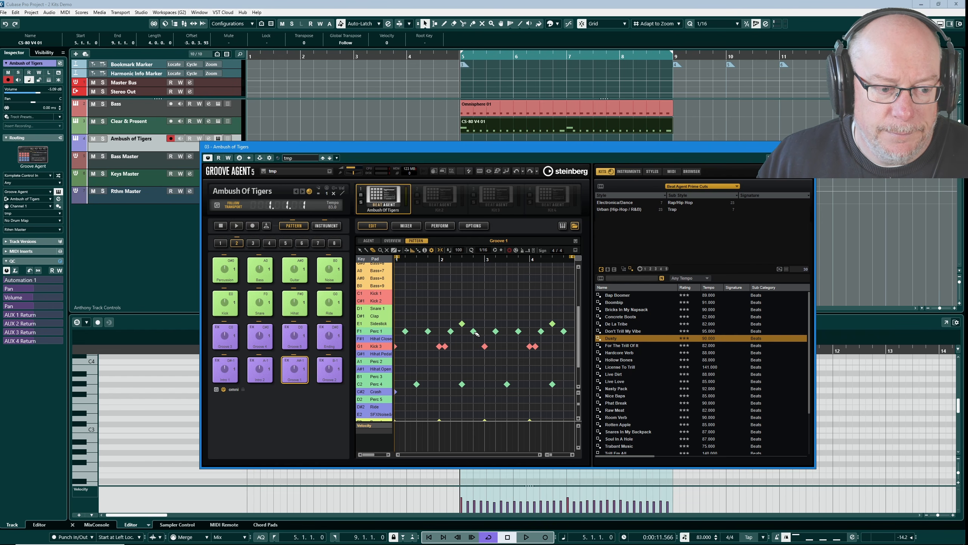
{"action": "key", "text": "space"}
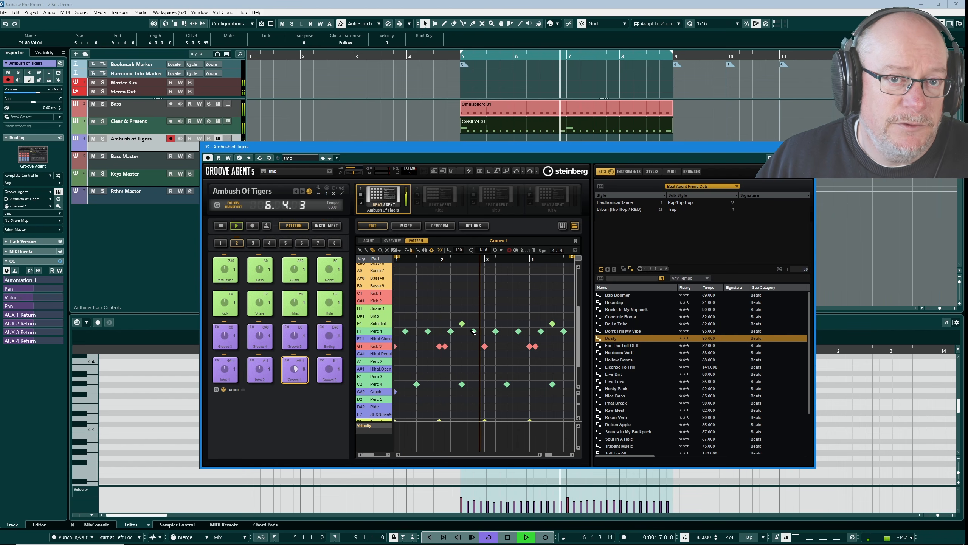
{"action": "key", "text": "space"}
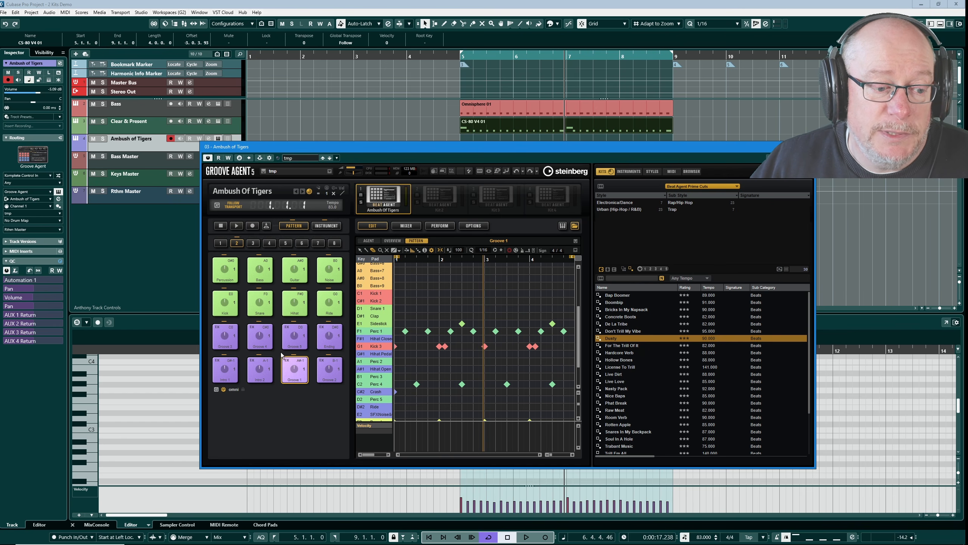
Audition the Groove 1 to Groove 5 patterns plus the Perc 2 and Kick 2 sounds, leaving Groove 5 selected.
{"action": "left_click", "coordinate": [298, 367]}
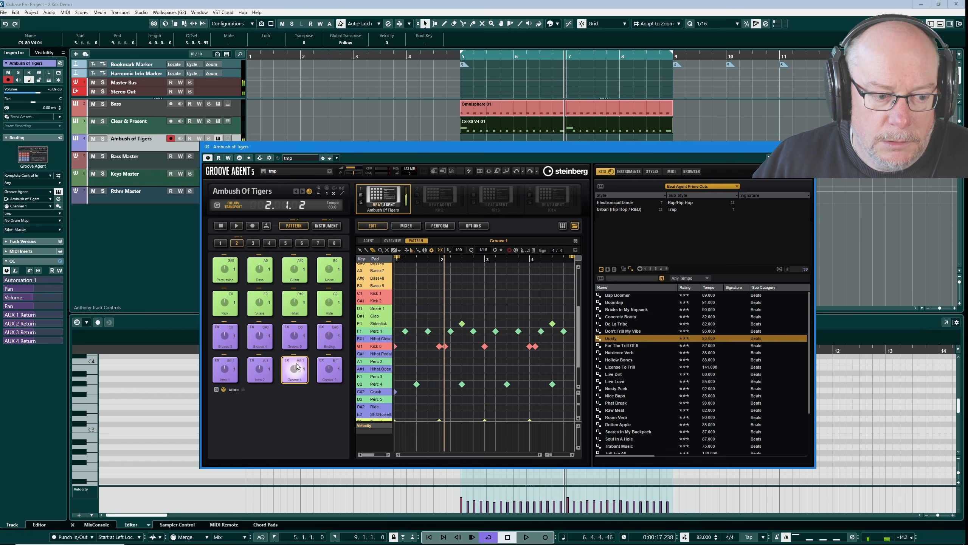
{"action": "left_click", "coordinate": [327, 368]}
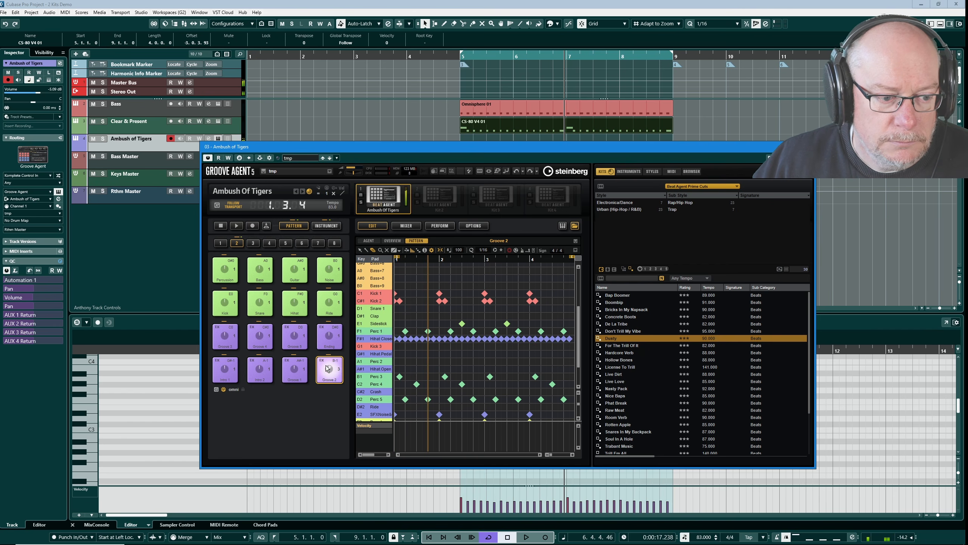
{"action": "left_click", "coordinate": [226, 332]}
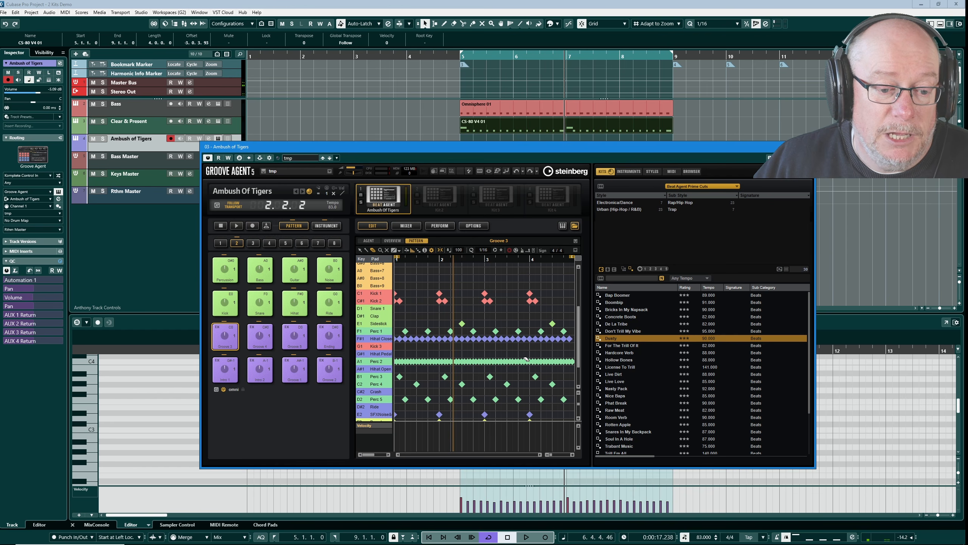
{"action": "left_click", "coordinate": [361, 362]}
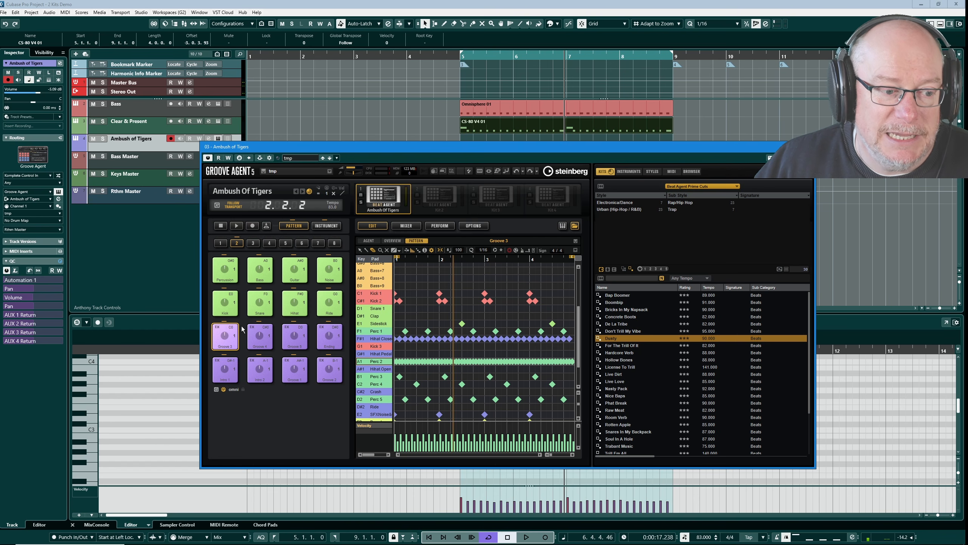
{"action": "left_click", "coordinate": [261, 335]}
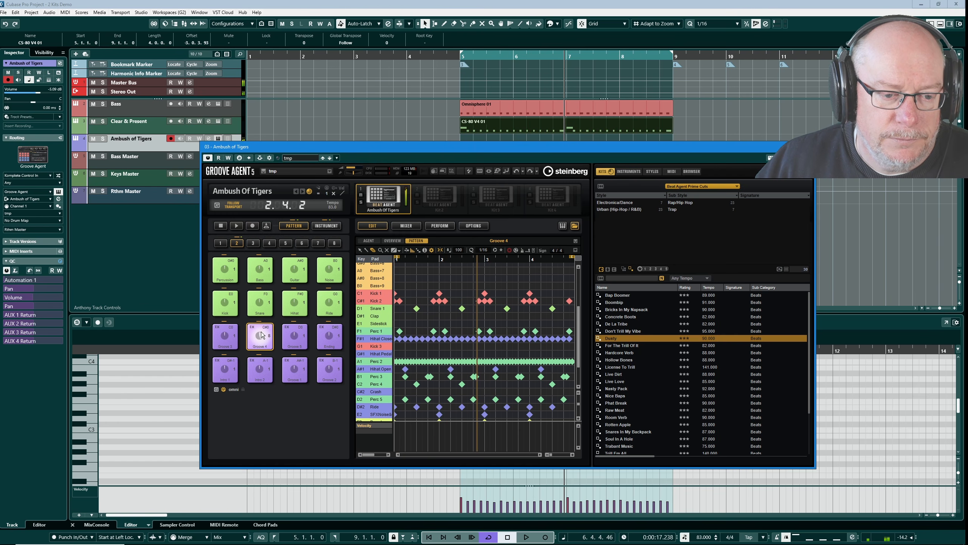
{"action": "left_click", "coordinate": [299, 334]}
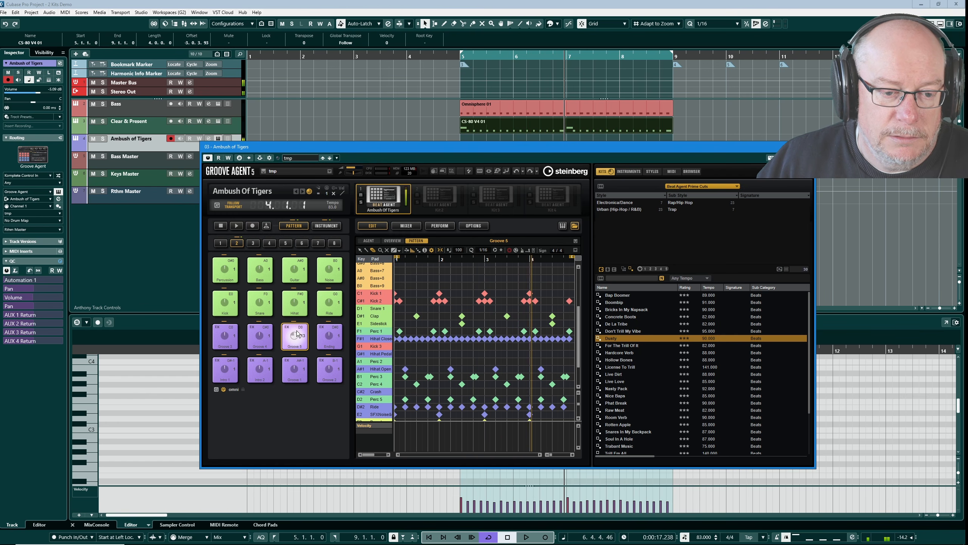
{"action": "left_click", "coordinate": [360, 301]}
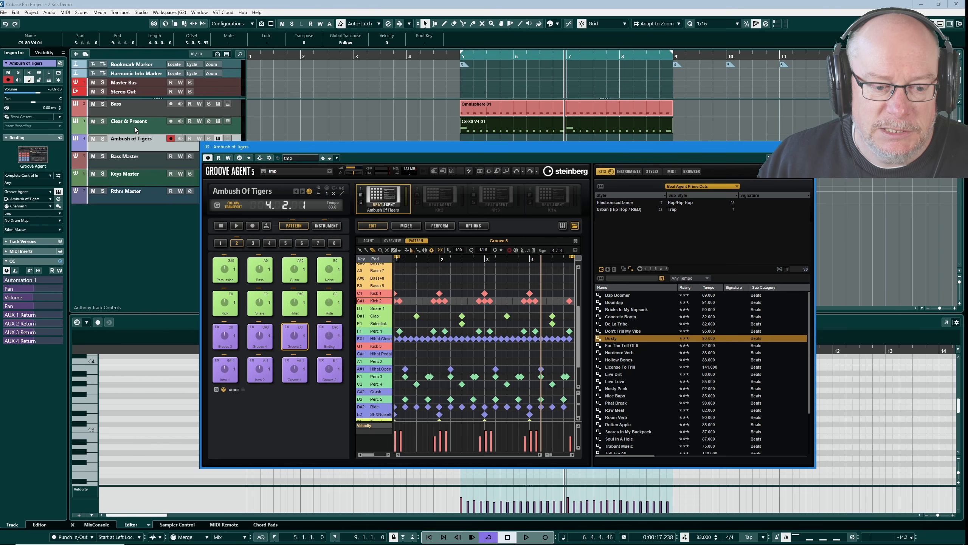
Play the loop from its start with Groove 5 and pull the Stereo Out fader all the way down.
{"action": "key", "text": "KP_1"}
{"action": "key", "text": "space"}
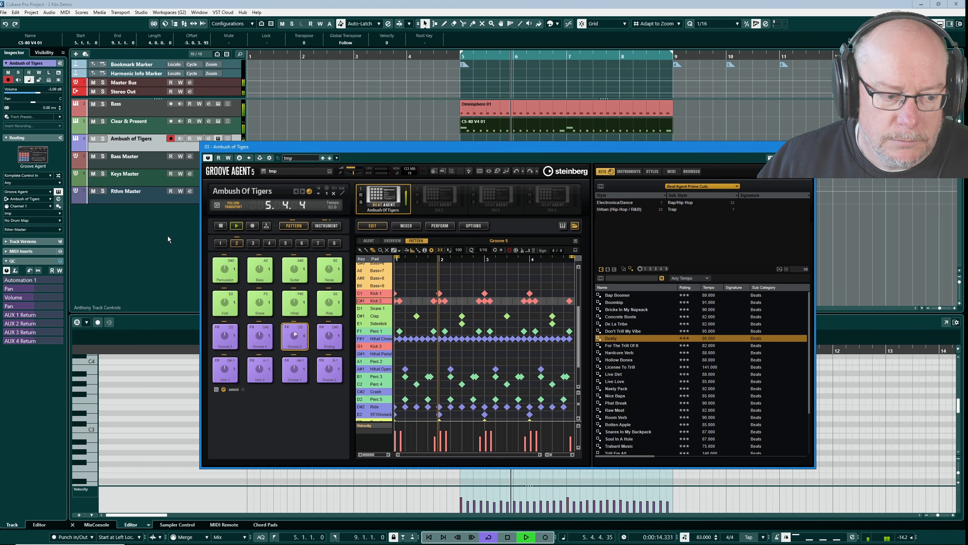
{"action": "left_click", "coordinate": [96, 525]}
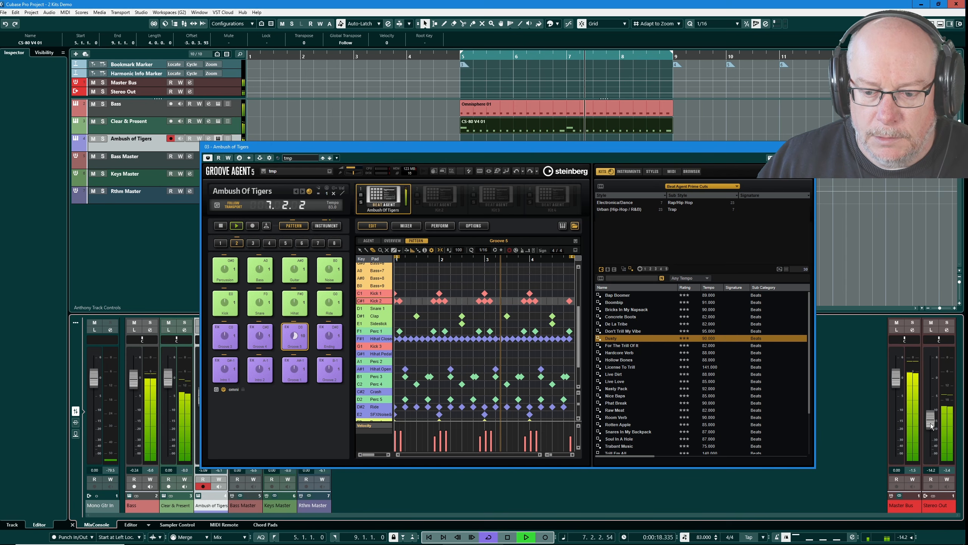
{"action": "left_click_drag", "start_coordinate": [932, 426], "coordinate": [928, 468]}
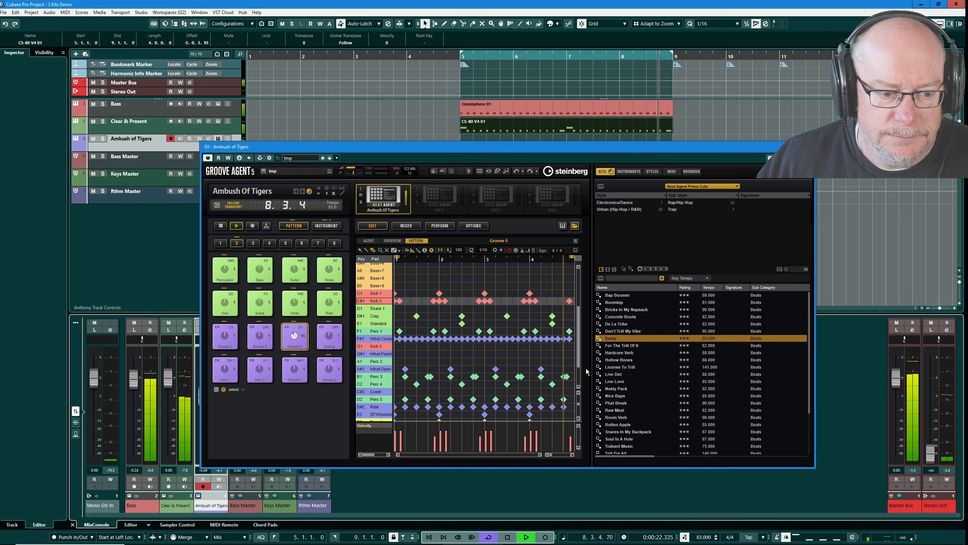
Review the Groove 5 pattern's lanes, raise the Stereo Out fader to -15.3 dB, and stop playback.
{"action": "scroll", "coordinate": [376, 342], "scroll_direction": "down", "scroll_amount": 3}
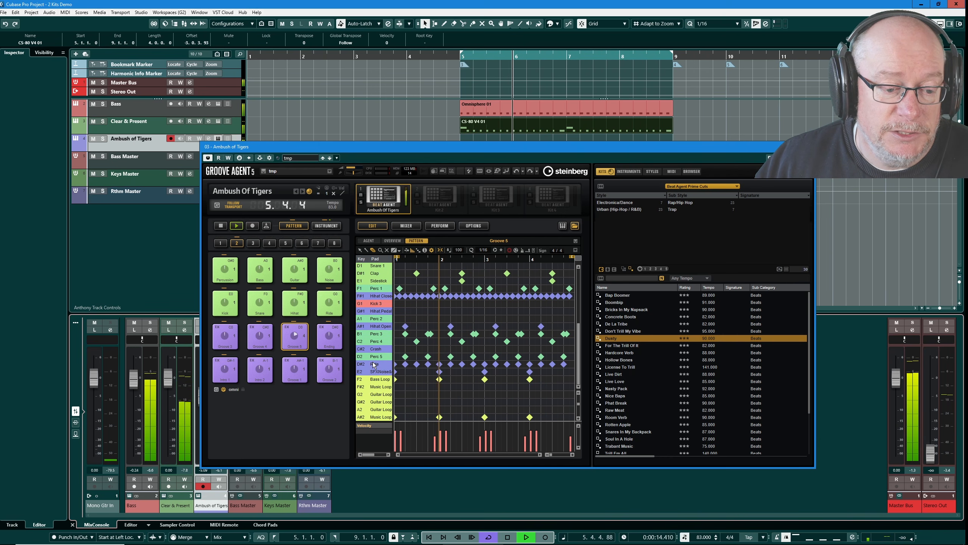
{"action": "scroll", "coordinate": [383, 391], "scroll_direction": "up", "scroll_amount": 4}
{"action": "scroll", "coordinate": [382, 392], "scroll_direction": "up", "scroll_amount": 5}
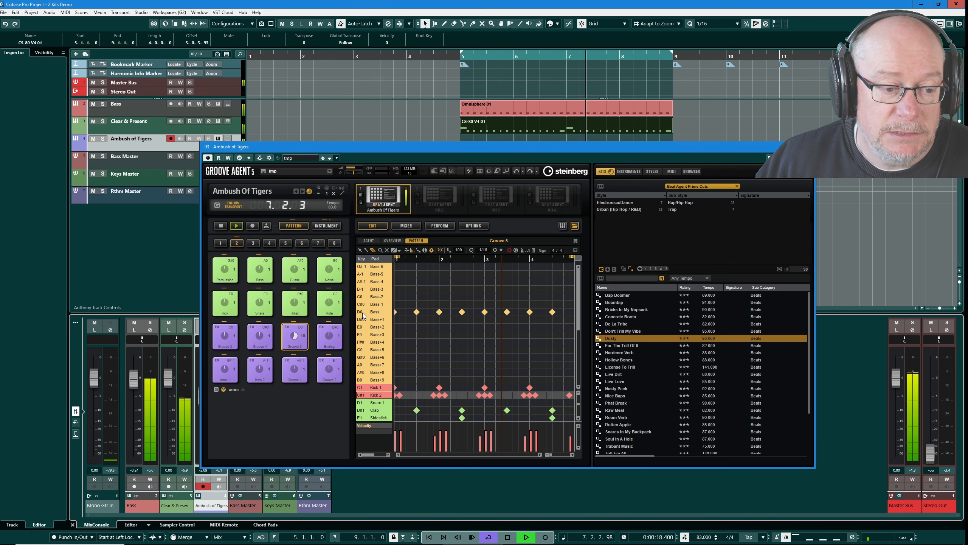
{"action": "left_click_drag", "start_coordinate": [931, 453], "coordinate": [943, 420]}
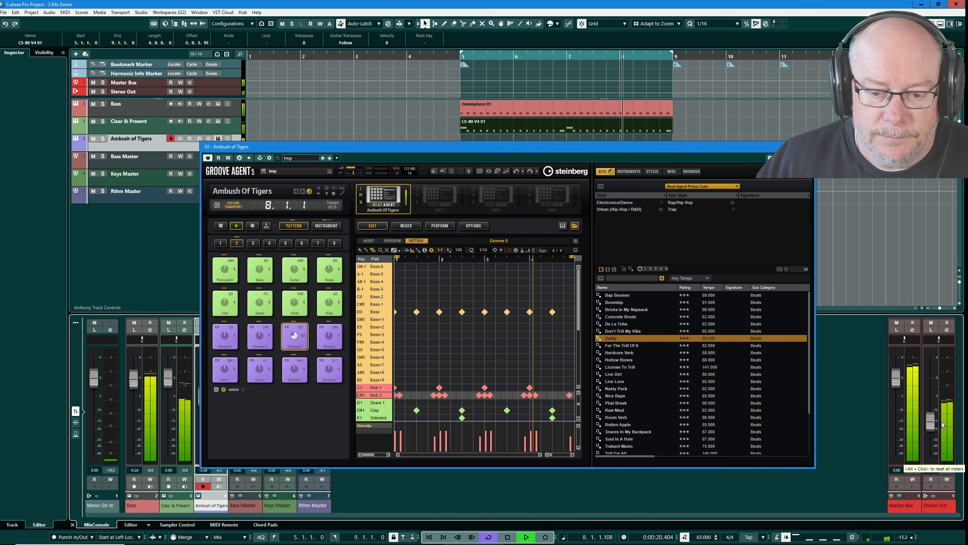
{"action": "key", "text": "space"}
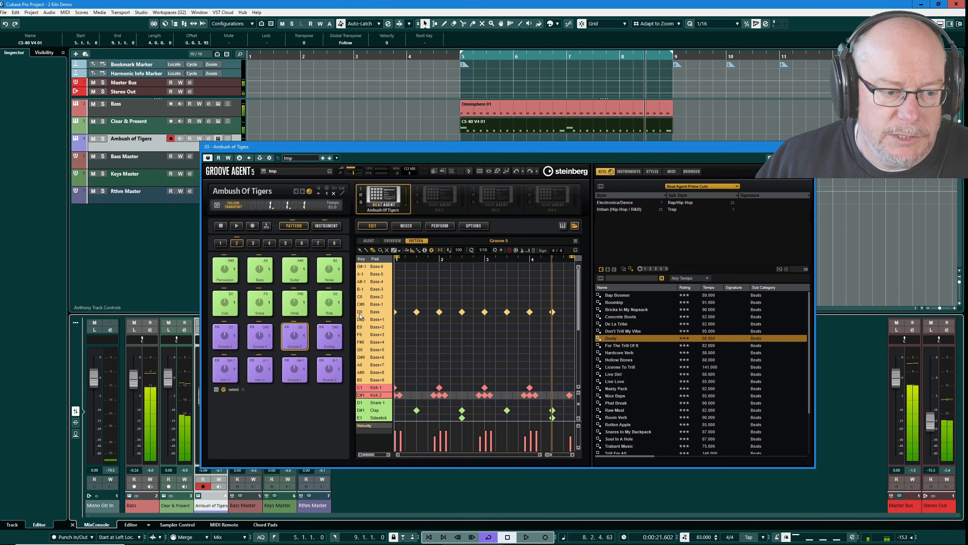
Audition the D0 Bass sound and delete all its notes from the Groove 5 pattern.
{"action": "left_click", "coordinate": [359, 312]}
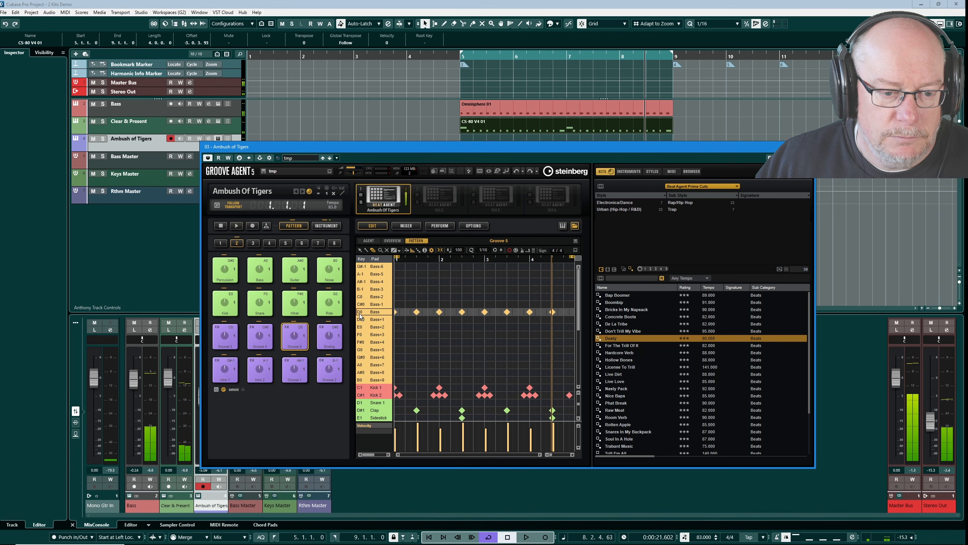
{"action": "left_click_drag", "start_coordinate": [562, 304], "coordinate": [394, 325]}
{"action": "key", "text": "Delete"}
Audition the F2 Bass Loop and A#2 Music Loop sounds and delete all their notes from the Groove 5 pattern.
{"action": "scroll", "coordinate": [386, 315], "scroll_direction": "down", "scroll_amount": 6}
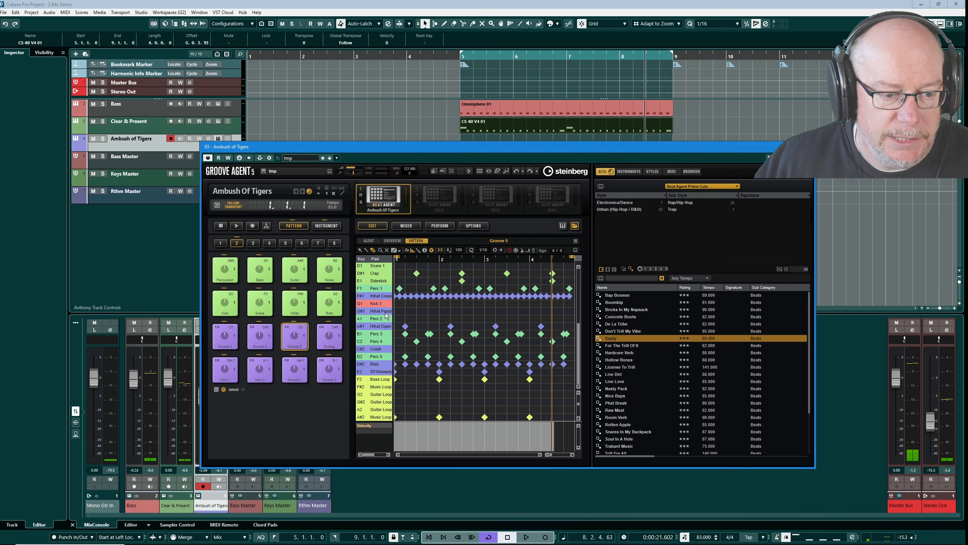
{"action": "left_click", "coordinate": [360, 380]}
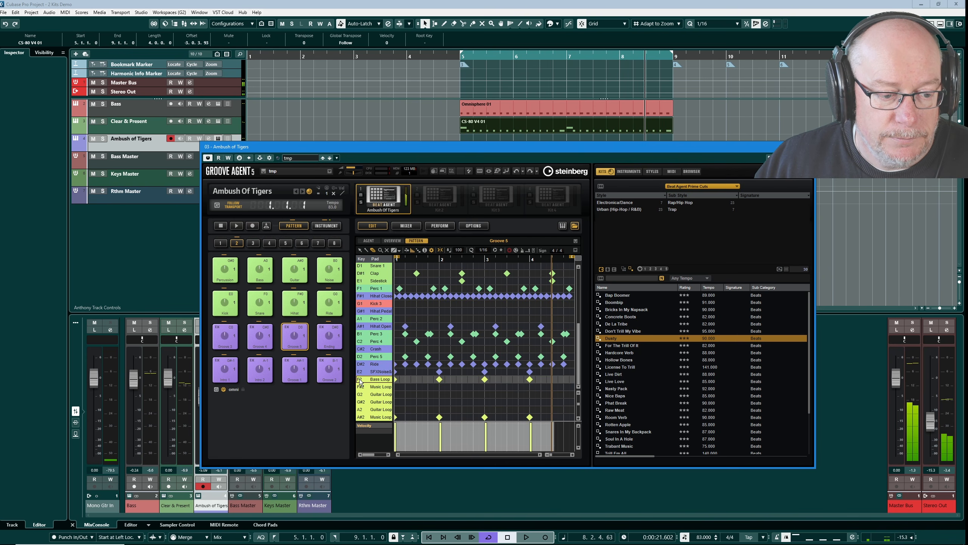
{"action": "left_click", "coordinate": [361, 417]}
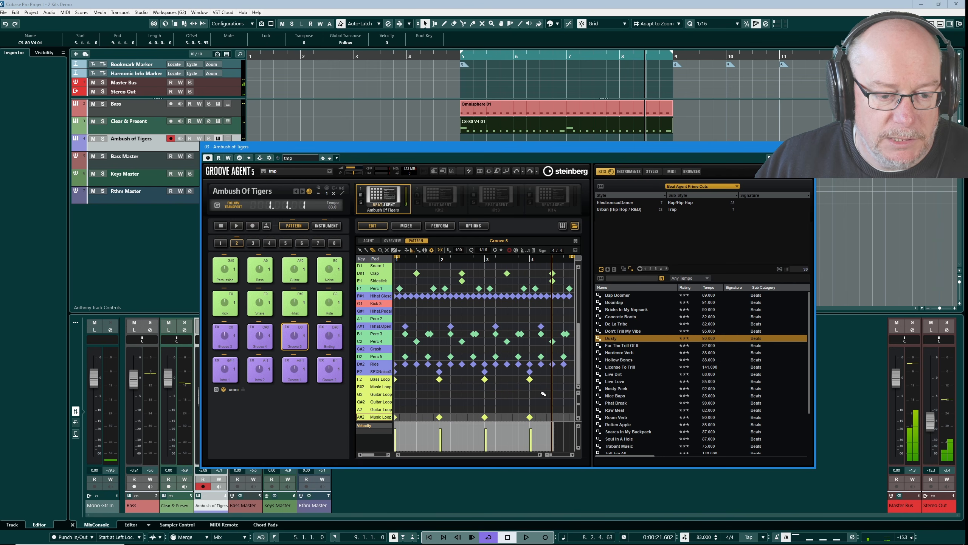
{"action": "left_click_drag", "start_coordinate": [551, 374], "coordinate": [387, 424]}
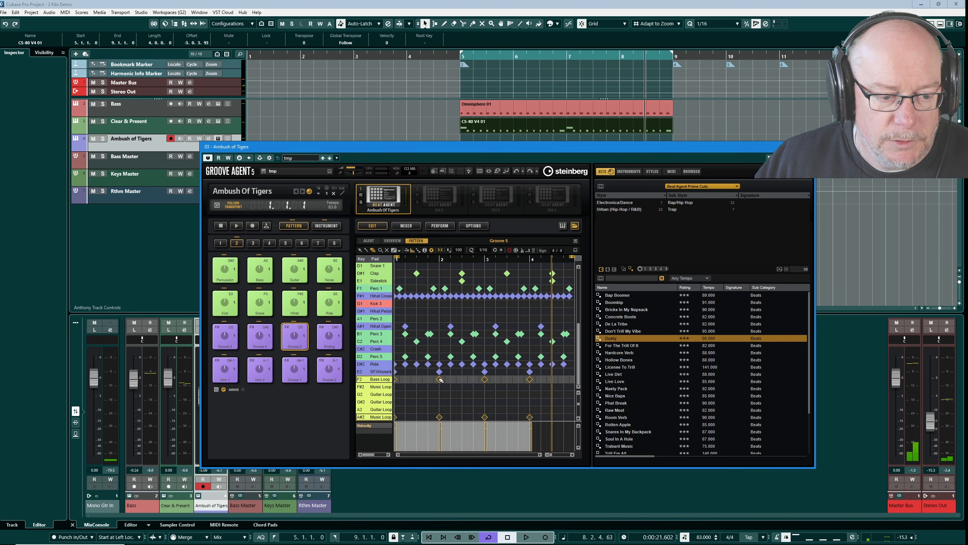
{"action": "key", "text": "Delete"}
Play the edited Groove 5 pattern on its own in Groove Agent.
{"action": "scroll", "coordinate": [388, 372], "scroll_direction": "up", "scroll_amount": 2}
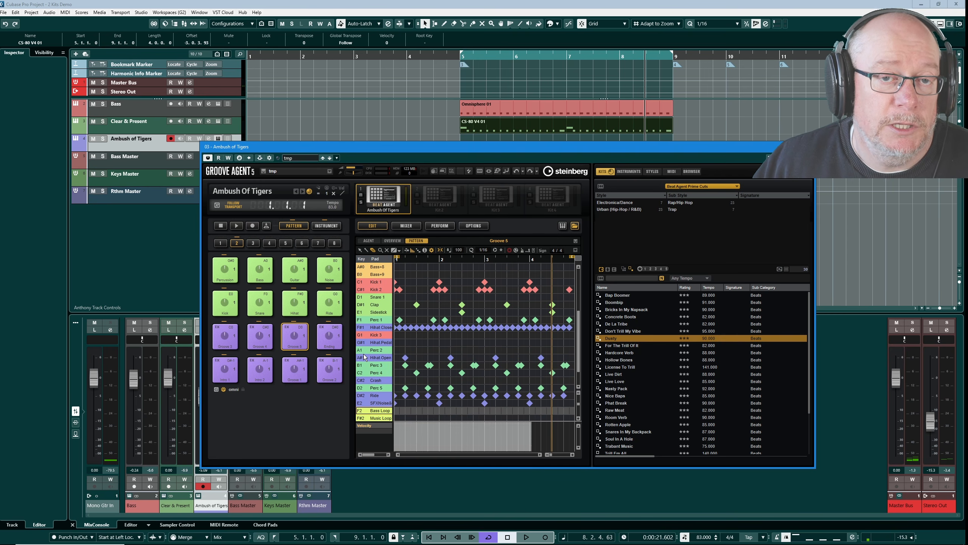
{"action": "left_click", "coordinate": [237, 225]}
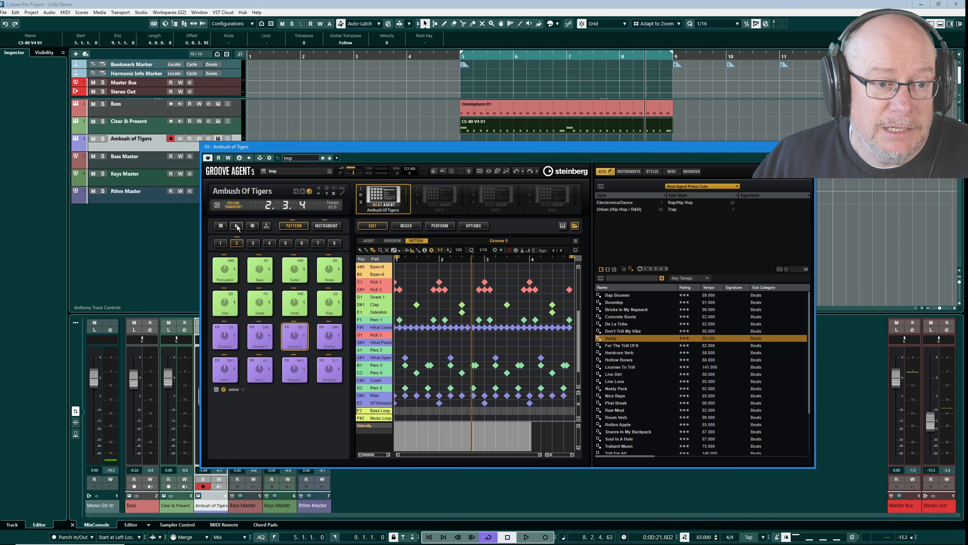
Transpose all notes of the Omnisphere 01 part on the Bass track up two semitones.
{"action": "left_click", "coordinate": [144, 113]}
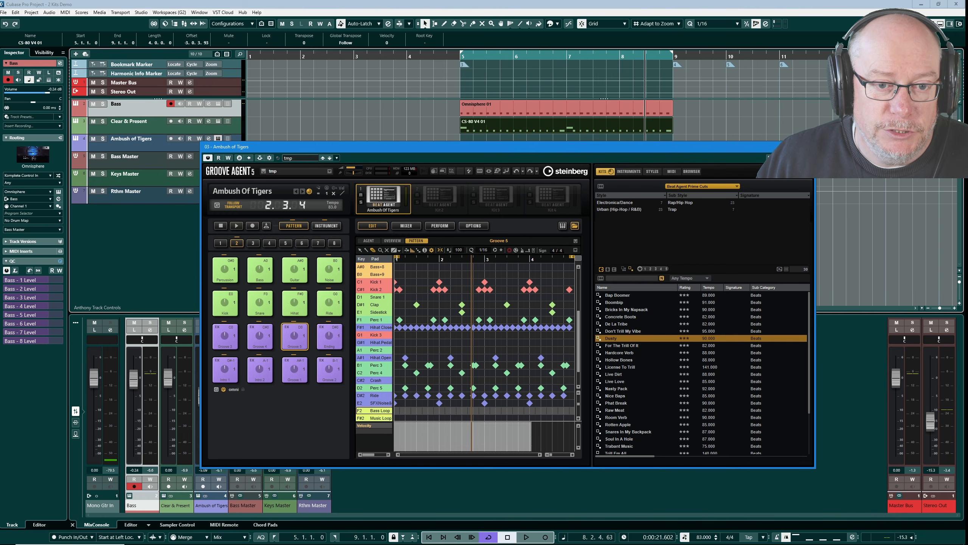
{"action": "left_click", "coordinate": [808, 146]}
{"action": "left_click", "coordinate": [497, 106]}
{"action": "double_click", "coordinate": [496, 106]}
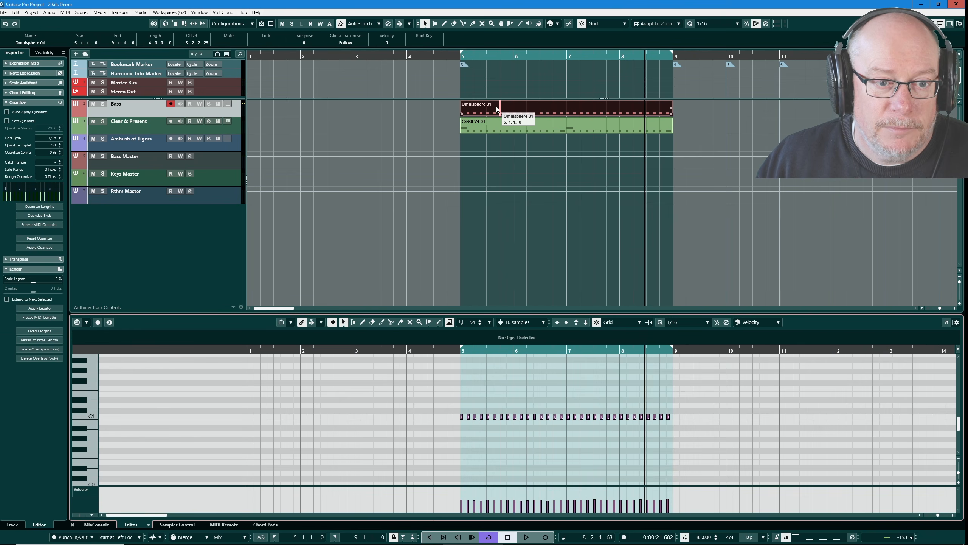
{"action": "left_click_drag", "start_coordinate": [434, 387], "coordinate": [696, 438]}
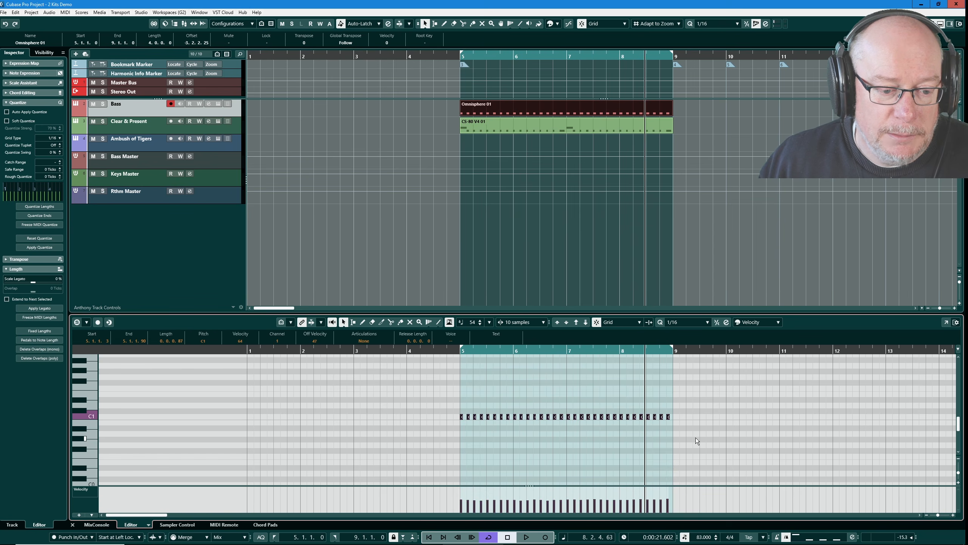
{"action": "key", "text": "Up"}
{"action": "key", "text": "Up"}
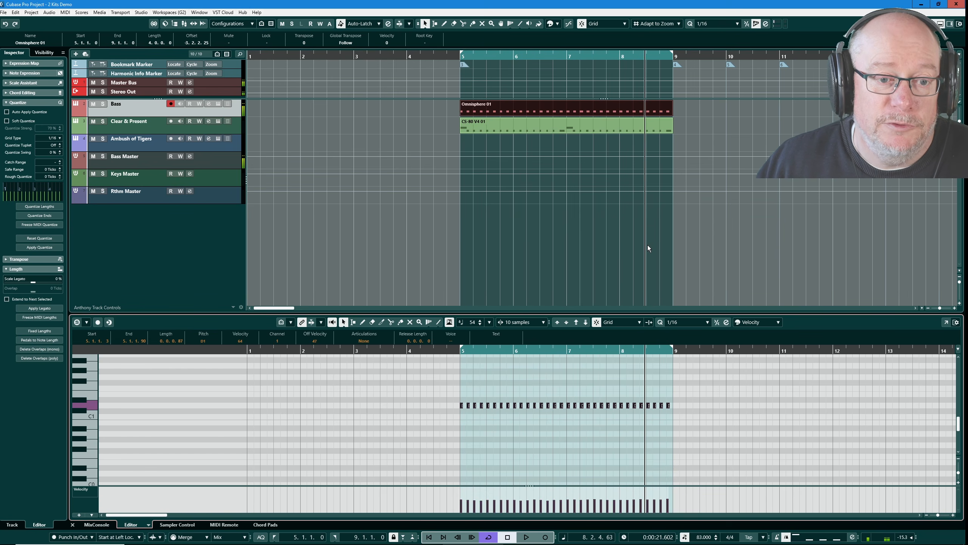
Transpose all notes of the CS-80 V4 01 part on the Clear & Present track up two semitones.
{"action": "left_click", "coordinate": [547, 124]}
{"action": "left_click_drag", "start_coordinate": [428, 393], "coordinate": [716, 446]}
{"action": "key", "text": "Up"}
{"action": "key", "text": "Up"}
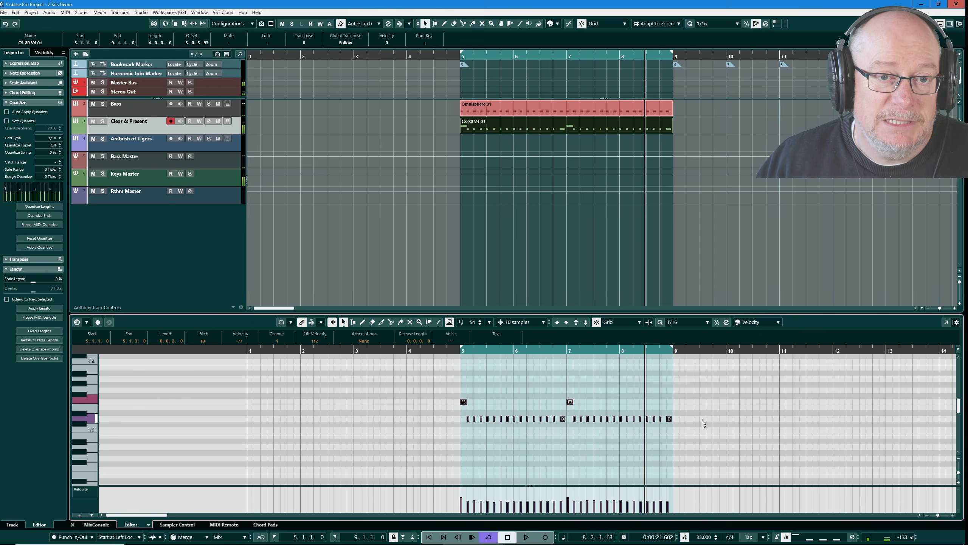
Reopen the Ambush of Tigers instrument, show the MixConsole, and play Groove 5 with the bass and keys parts.
{"action": "left_click", "coordinate": [120, 143]}
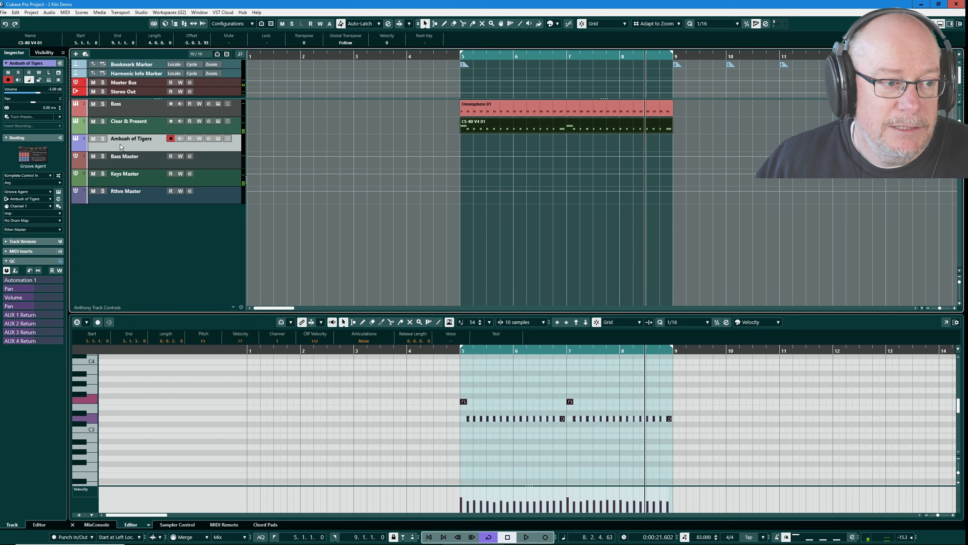
{"action": "left_click", "coordinate": [218, 138]}
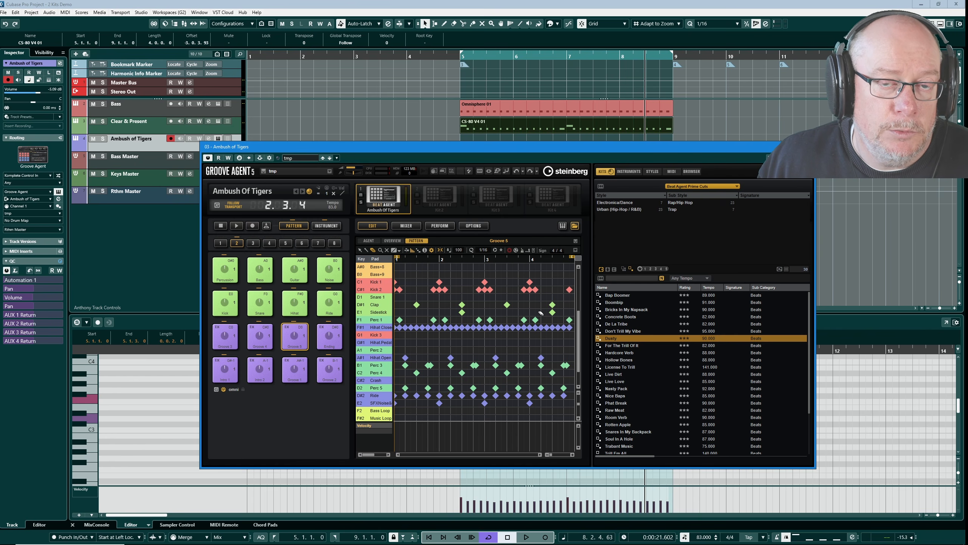
{"action": "key", "text": "space"}
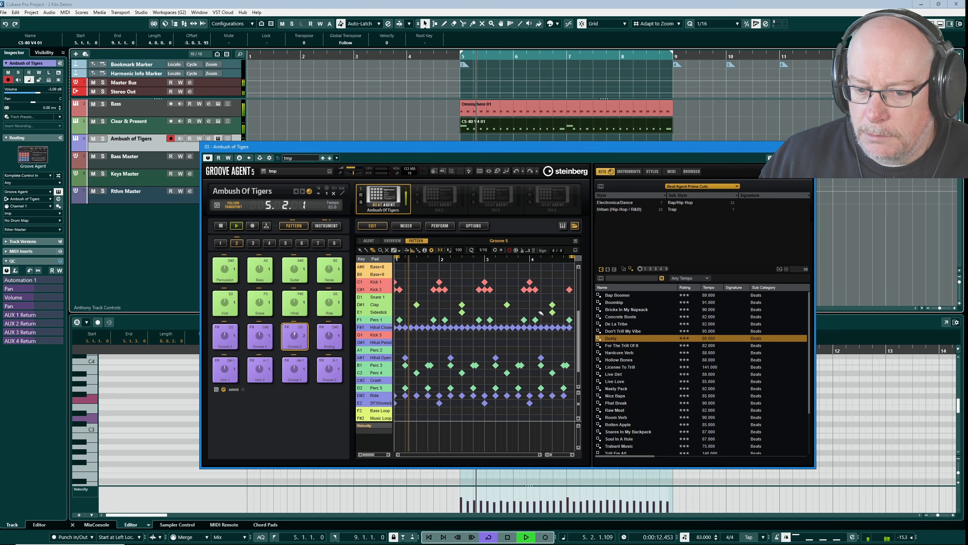
{"action": "left_click", "coordinate": [97, 525]}
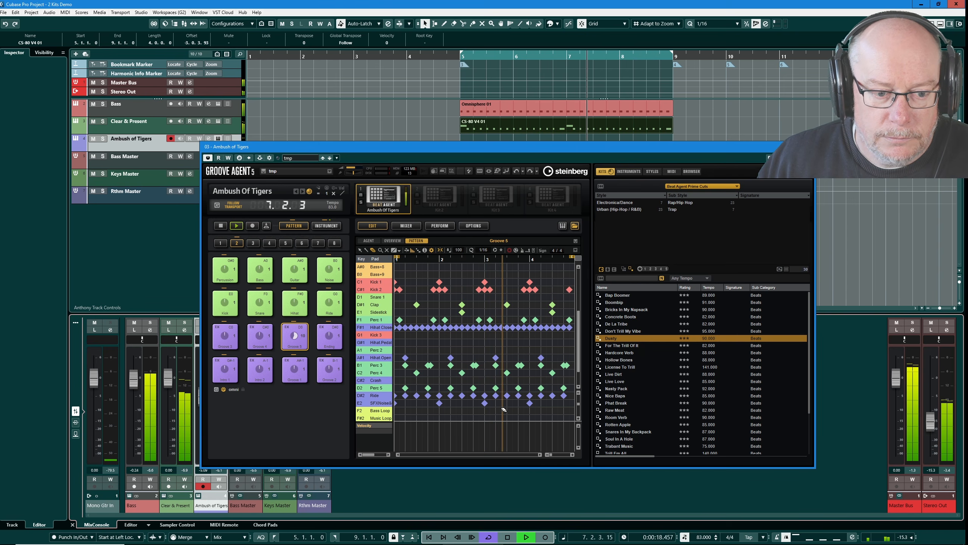
{"action": "left_click", "coordinate": [509, 537]}
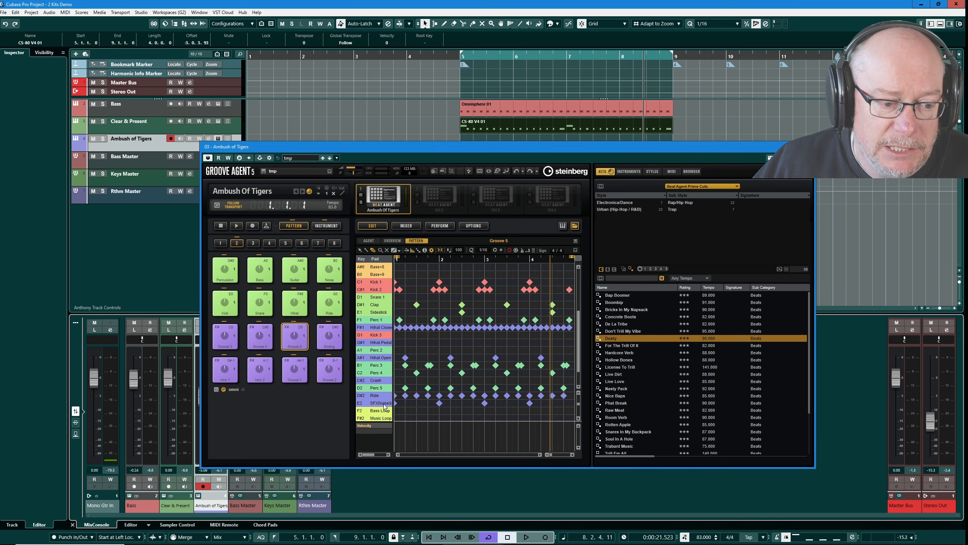
Audition the E2 SFX/Noise sound alone and in the loop, and delete all its notes from the Groove 5 pattern.
{"action": "left_click", "coordinate": [360, 404]}
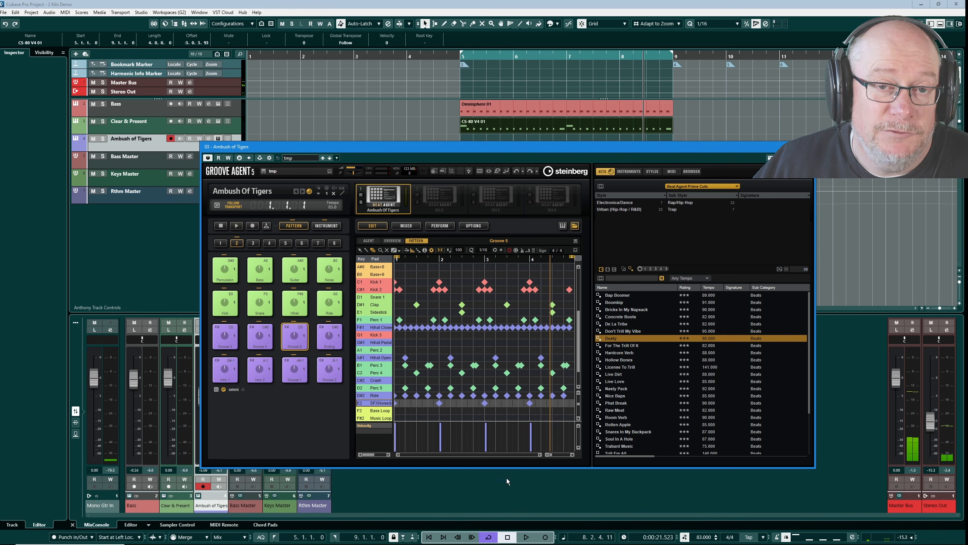
{"action": "left_click", "coordinate": [509, 536]}
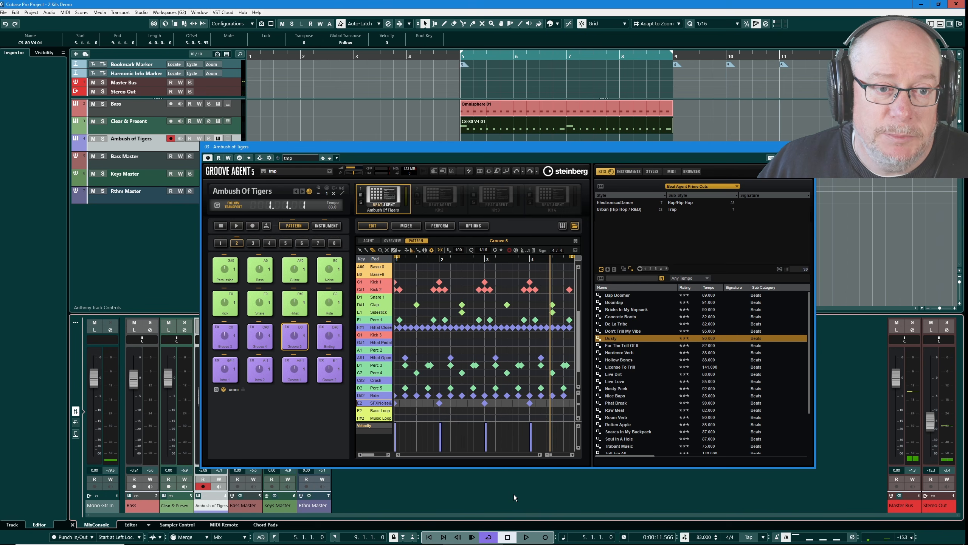
{"action": "key", "text": "space"}
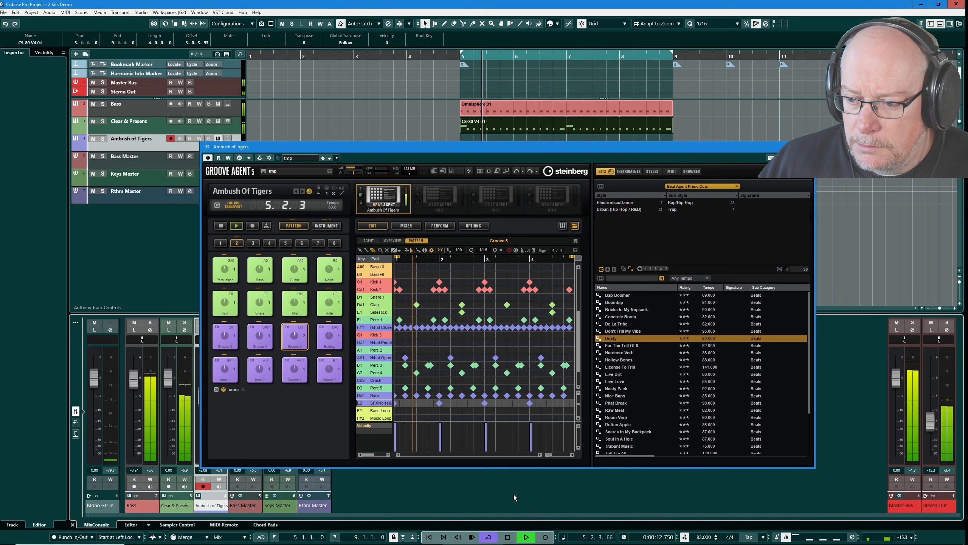
{"action": "right_click", "coordinate": [495, 382]}
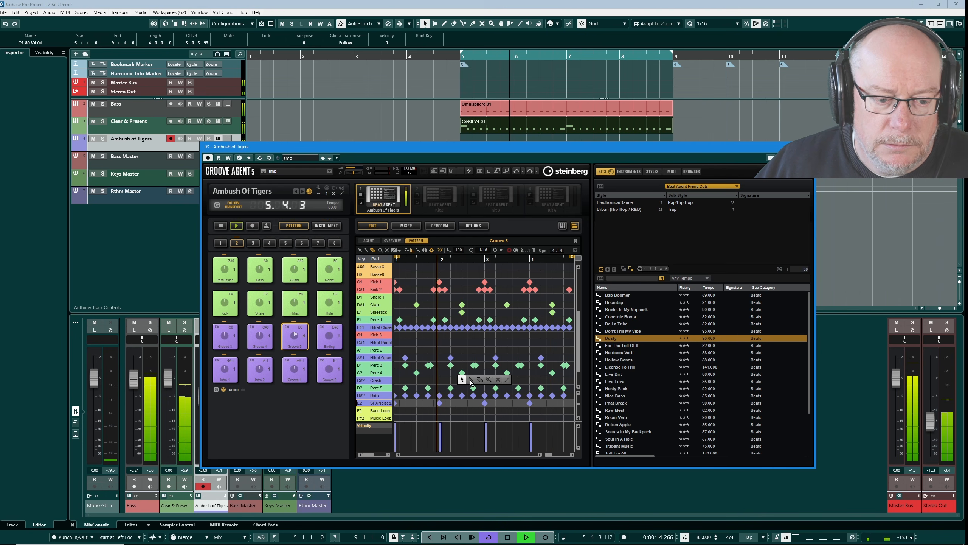
{"action": "left_click", "coordinate": [497, 380]}
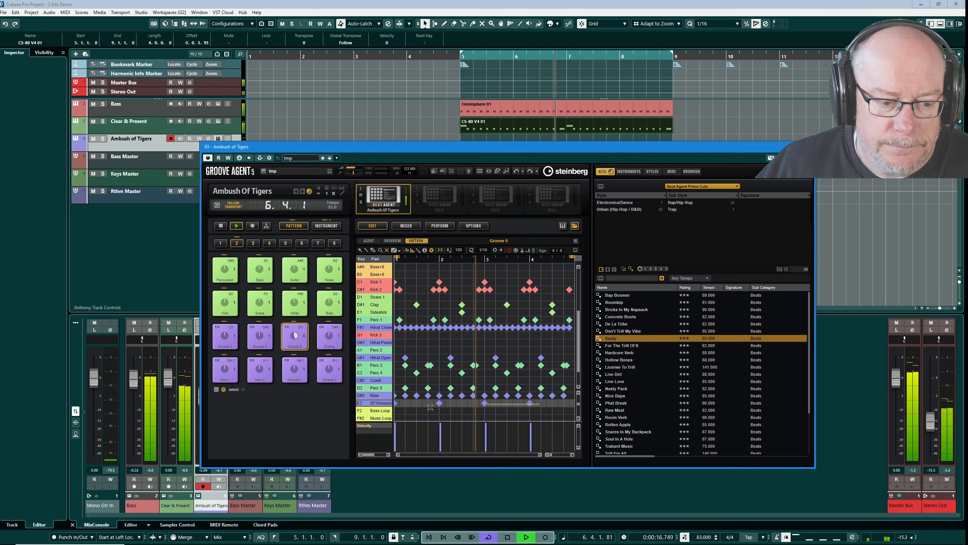
{"action": "left_click_drag", "start_coordinate": [431, 408], "coordinate": [394, 407]}
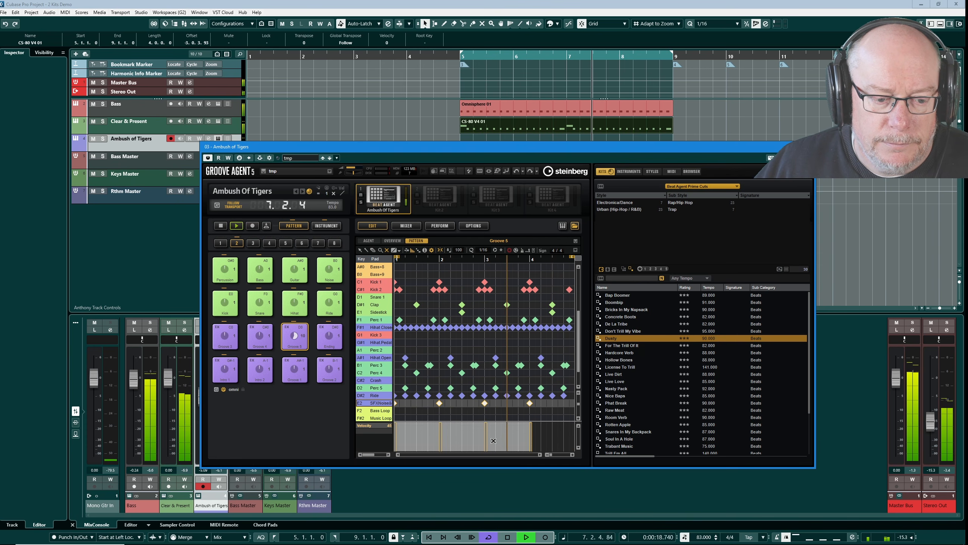
{"action": "key", "text": "space"}
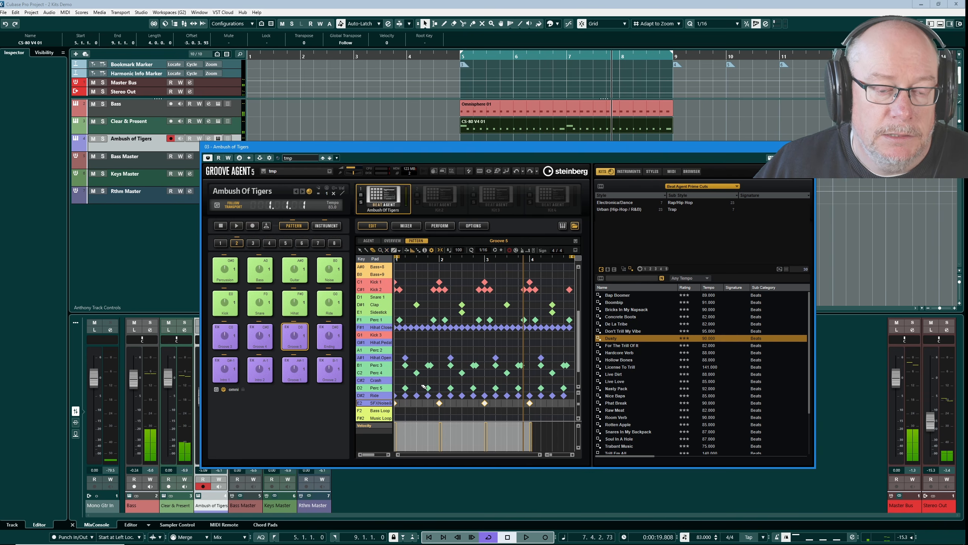
{"action": "key", "text": "Delete"}
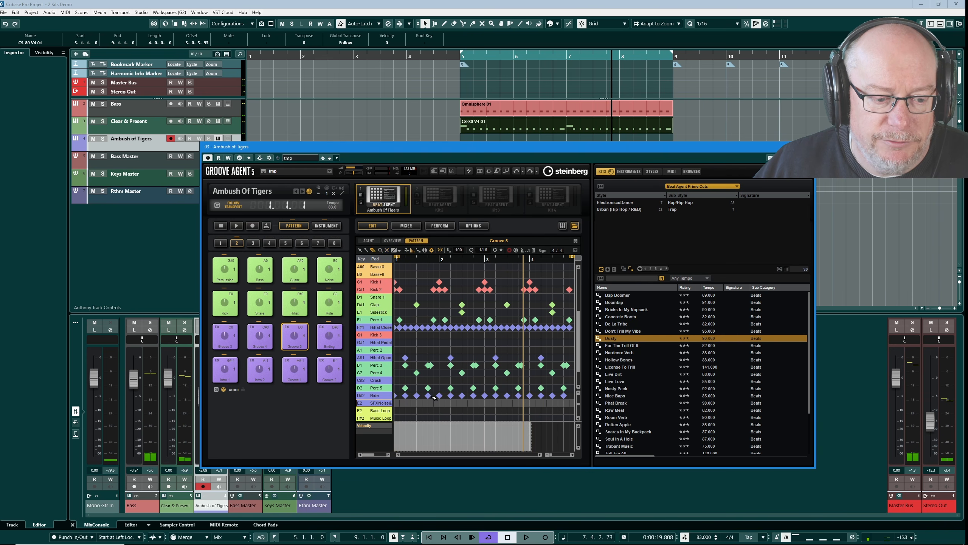
Audition the D#2 Ride sound and play the loop, and delete all the ride notes from the Groove 5 pattern.
{"action": "left_click", "coordinate": [363, 395]}
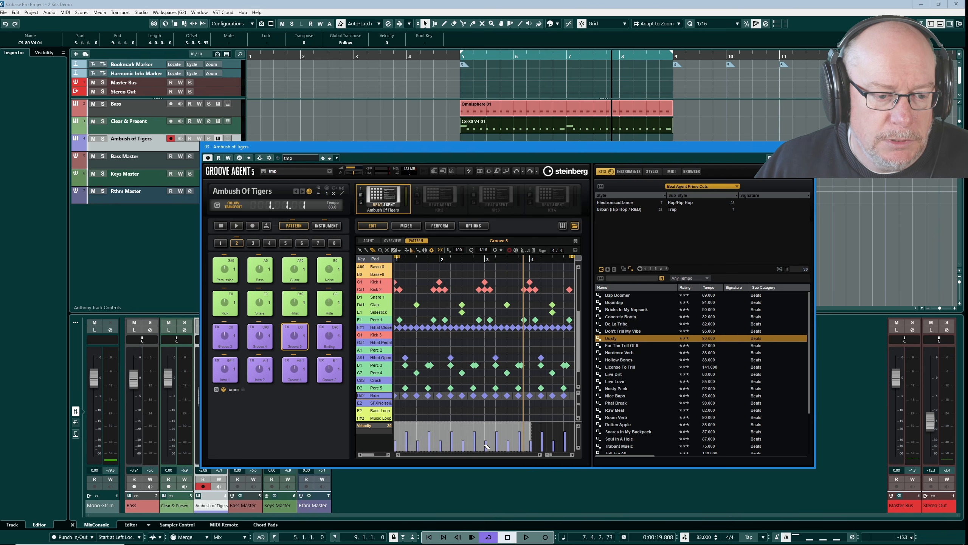
{"action": "key", "text": "space"}
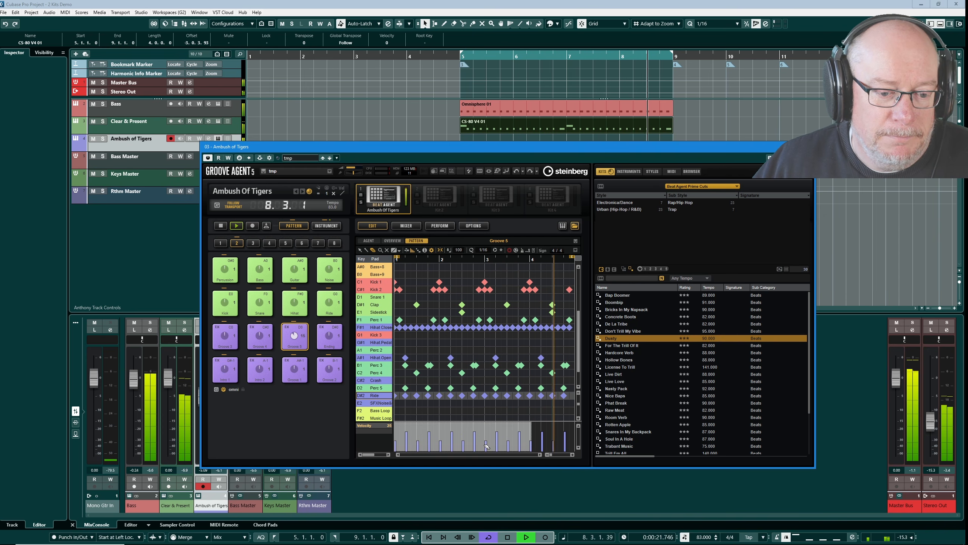
{"action": "key", "text": "space"}
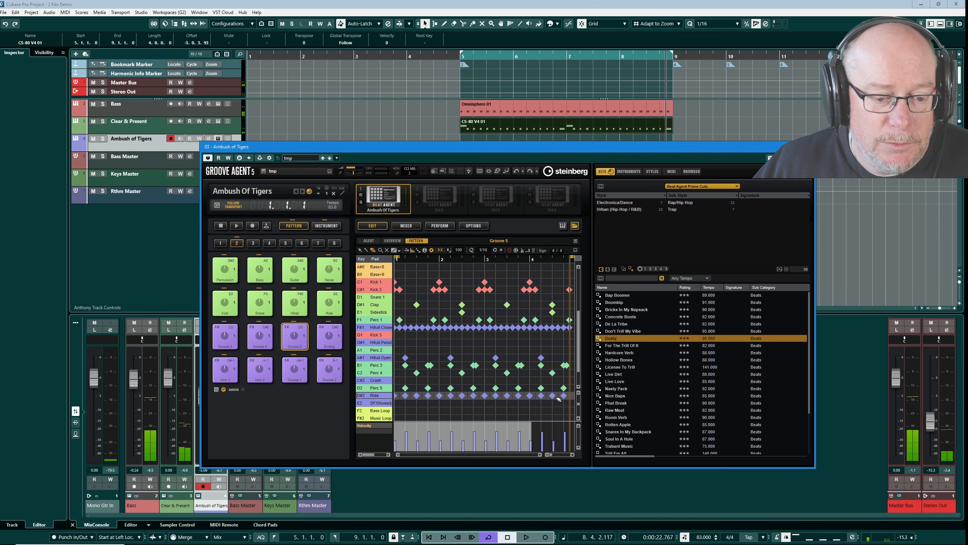
{"action": "mouse_move", "coordinate": [569, 396]}
{"action": "left_mouse_down"}
{"action": "mouse_move", "coordinate": [385, 405]}
{"action": "mouse_move", "coordinate": [397, 399]}
{"action": "left_mouse_up"}
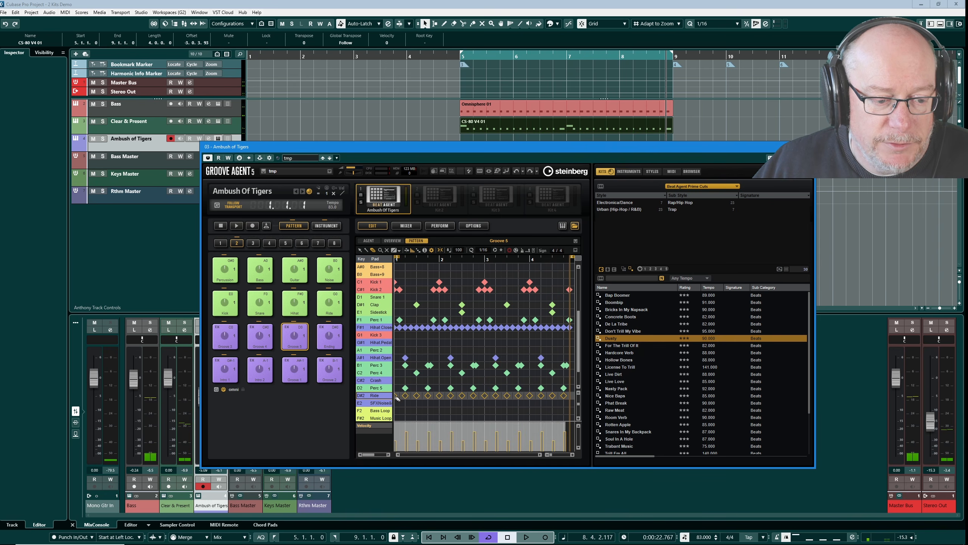
{"action": "left_click", "coordinate": [418, 397]}
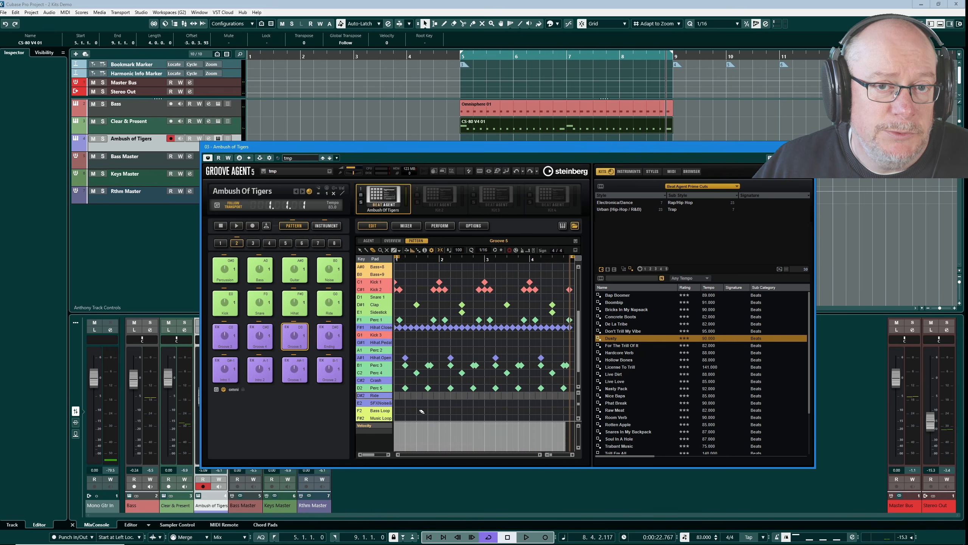
Audition the remaining percussion, hi-hat, clap, sidestick and kick sounds, and play the cleaned Groove 5 pattern with the bass and keys.
{"action": "left_click", "coordinate": [362, 388]}
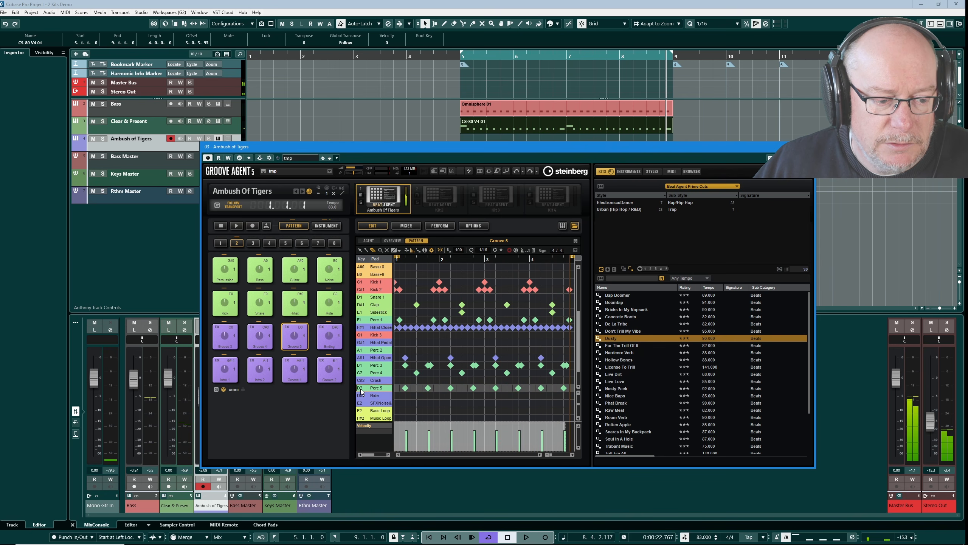
{"action": "left_click", "coordinate": [362, 373]}
{"action": "left_click", "coordinate": [362, 366]}
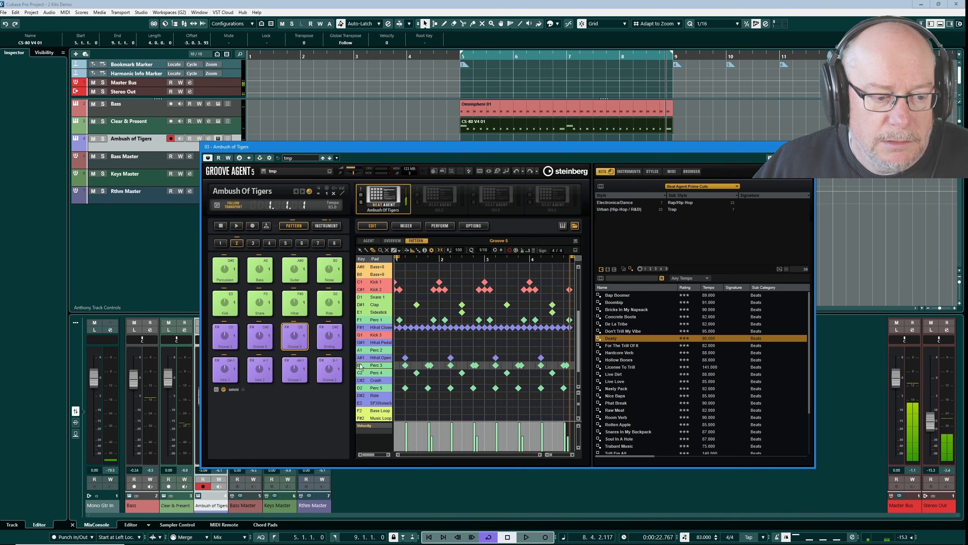
{"action": "left_click", "coordinate": [360, 358]}
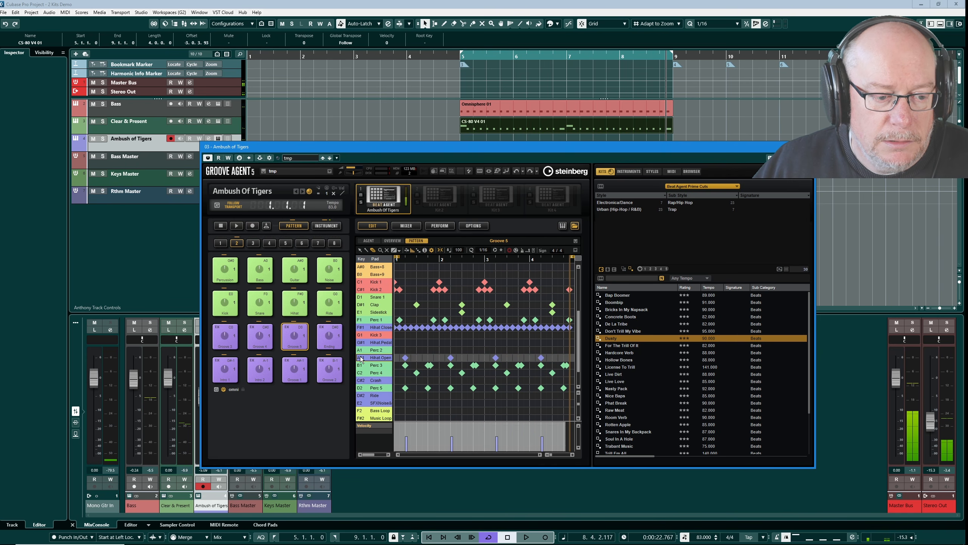
{"action": "left_click", "coordinate": [361, 328]}
{"action": "left_click", "coordinate": [361, 322]}
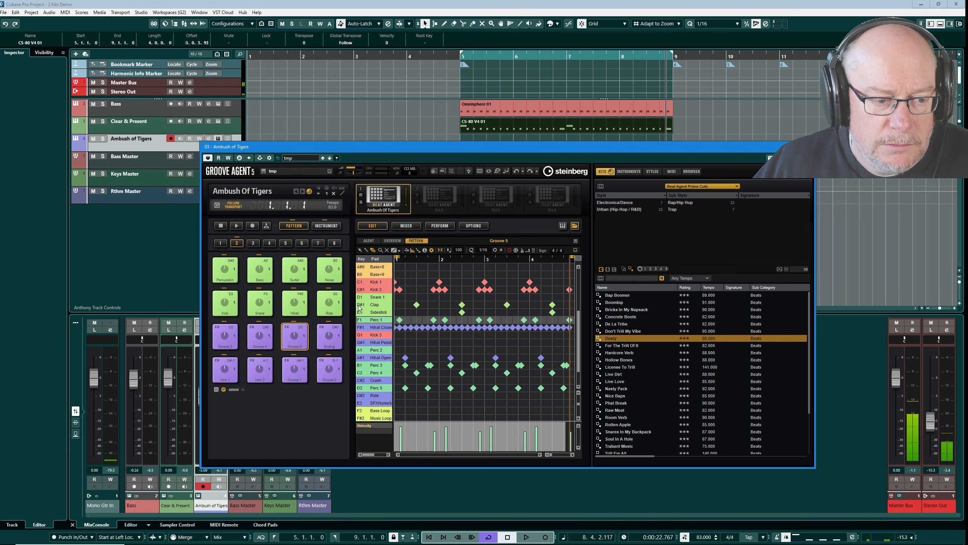
{"action": "left_click", "coordinate": [360, 305]}
{"action": "left_click", "coordinate": [360, 314]}
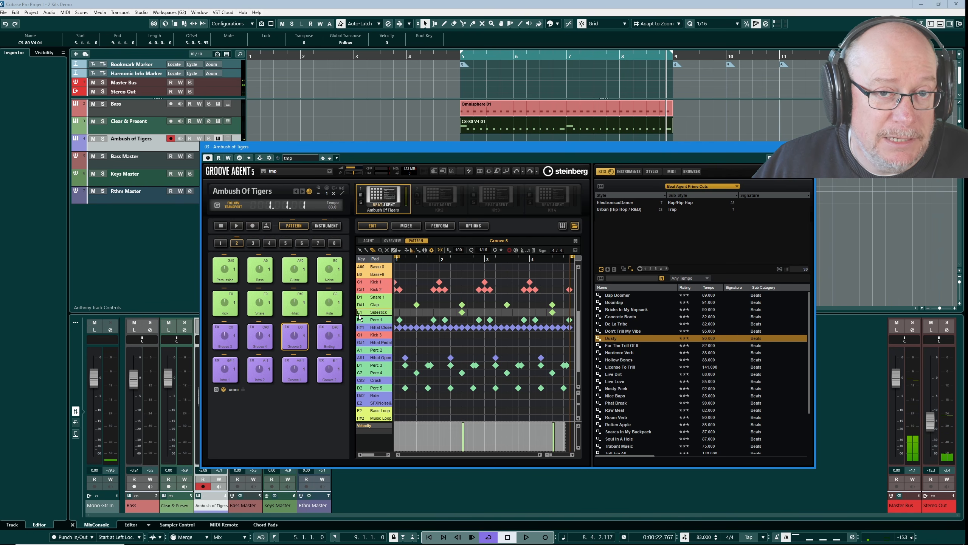
{"action": "left_click", "coordinate": [360, 291]}
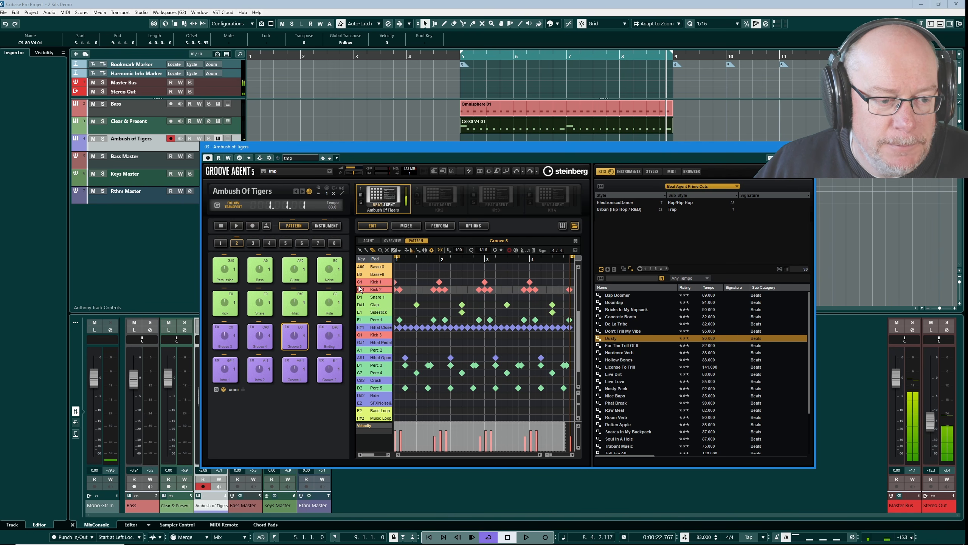
{"action": "left_click", "coordinate": [360, 283]}
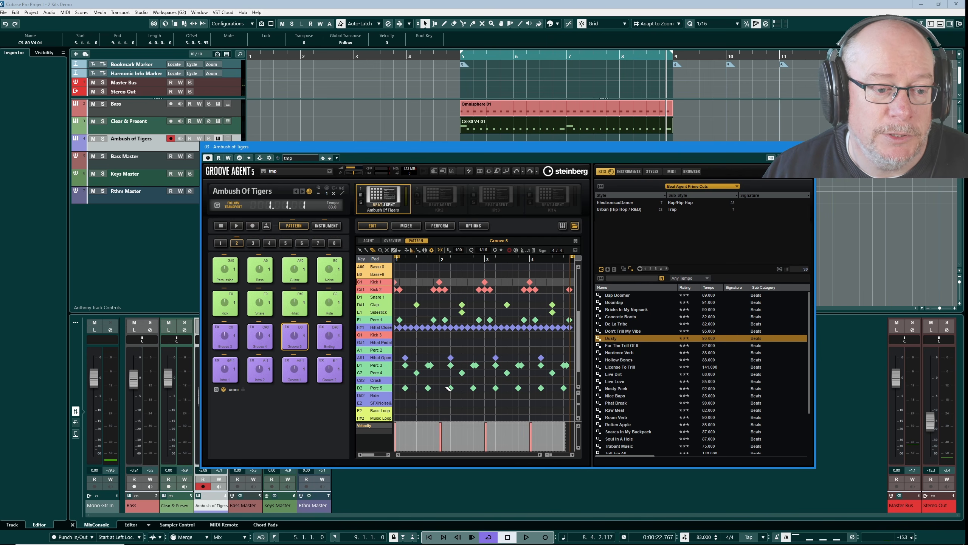
{"action": "key", "text": "space"}
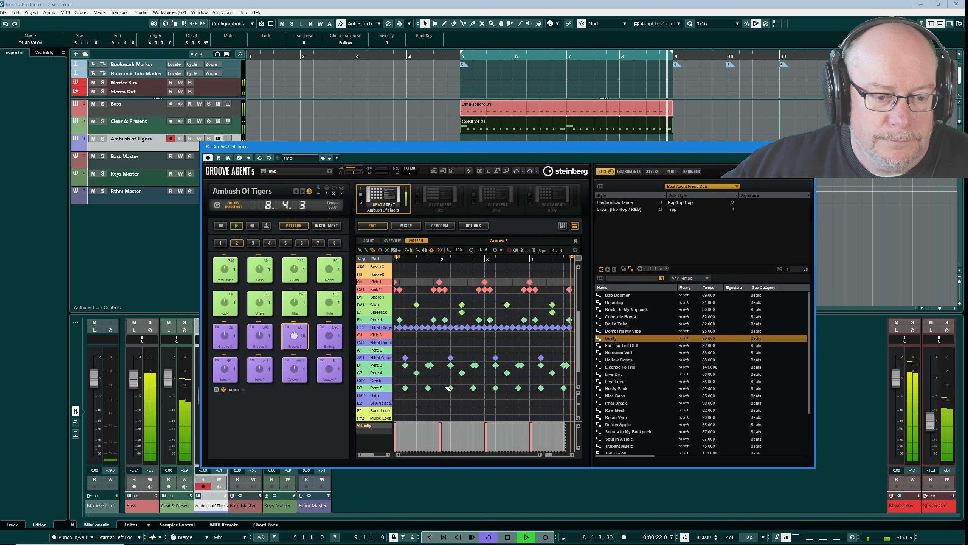
{"action": "key", "text": "space"}
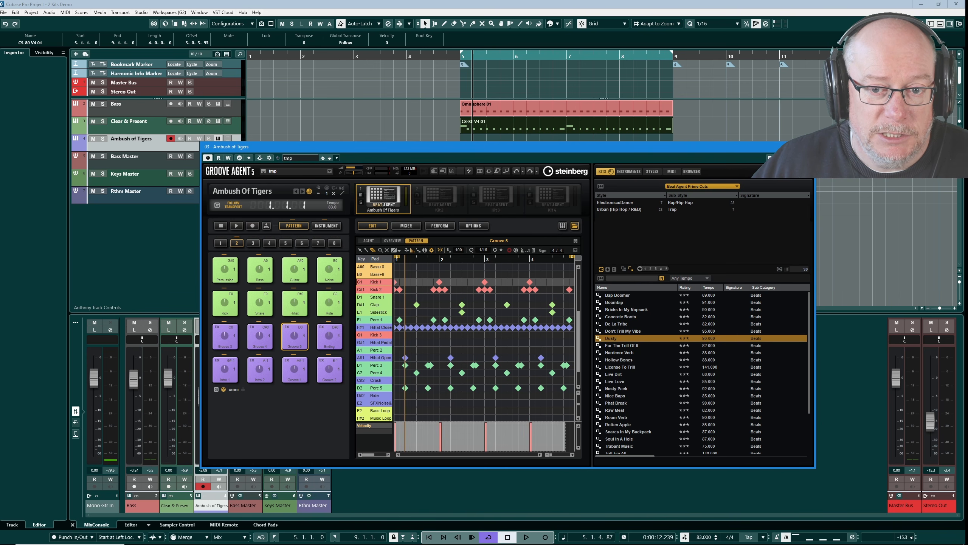
Mute the Ambush of Tigers track and add a new Groove Agent instrument track below it.
{"action": "left_click", "coordinate": [807, 146]}
{"action": "left_click", "coordinate": [93, 140]}
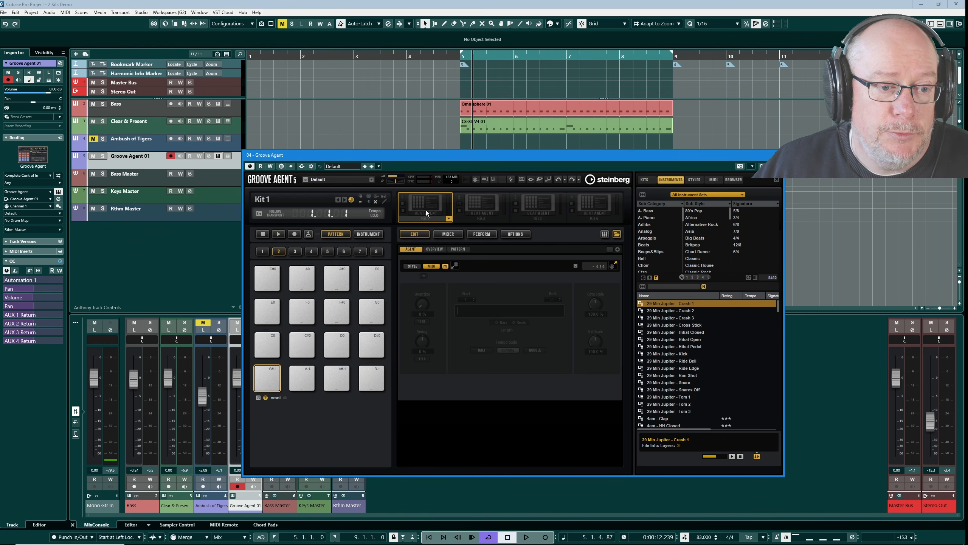
Load the Stargazing kit from the Laser Beams collection into the first kit slot of the new Groove Agent.
{"action": "right_click", "coordinate": [425, 203]}
{"action": "left_click", "coordinate": [453, 216]}
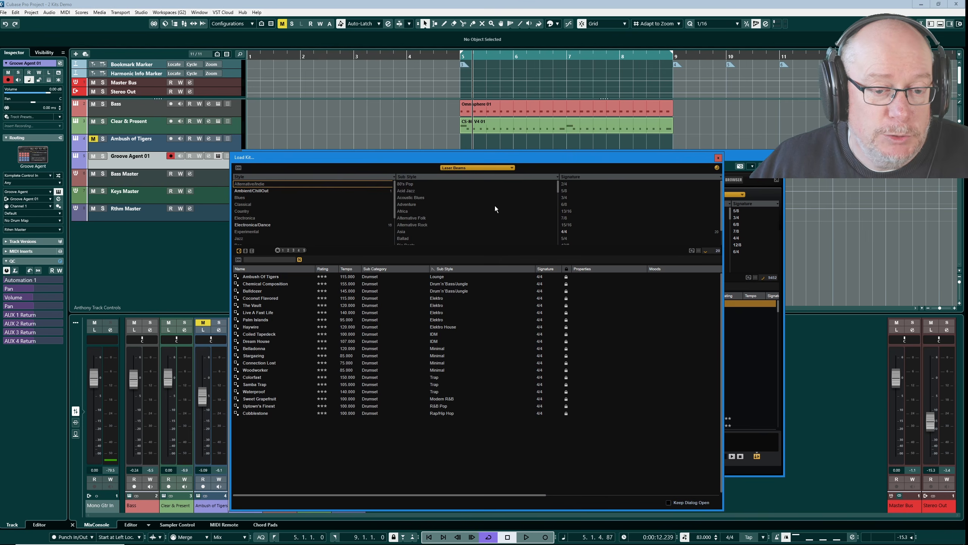
{"action": "left_click", "coordinate": [464, 168]}
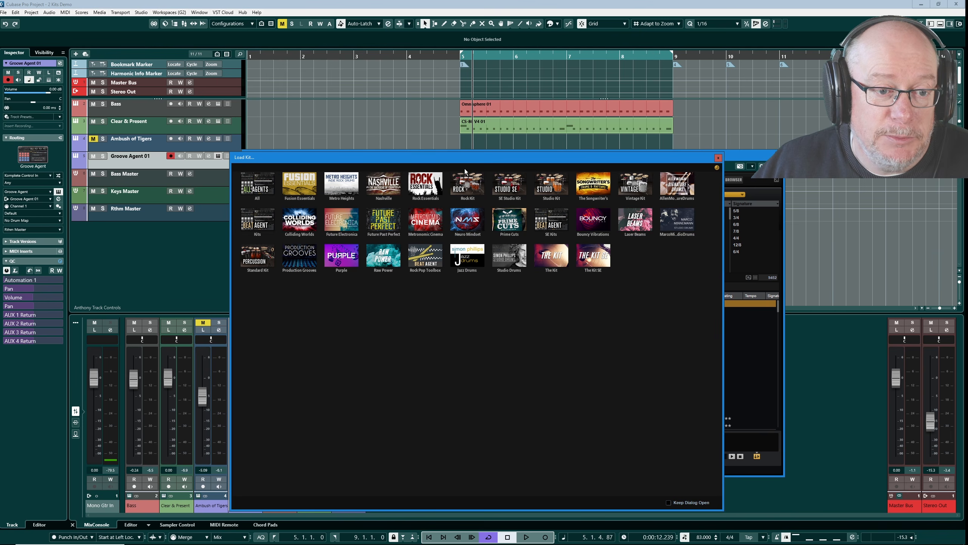
{"action": "left_click", "coordinate": [630, 222]}
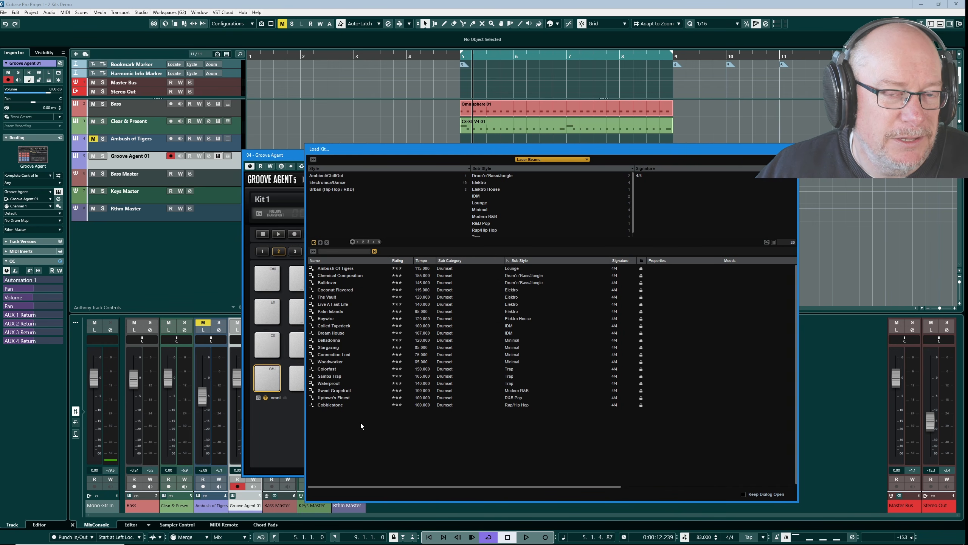
{"action": "double_click", "coordinate": [333, 348]}
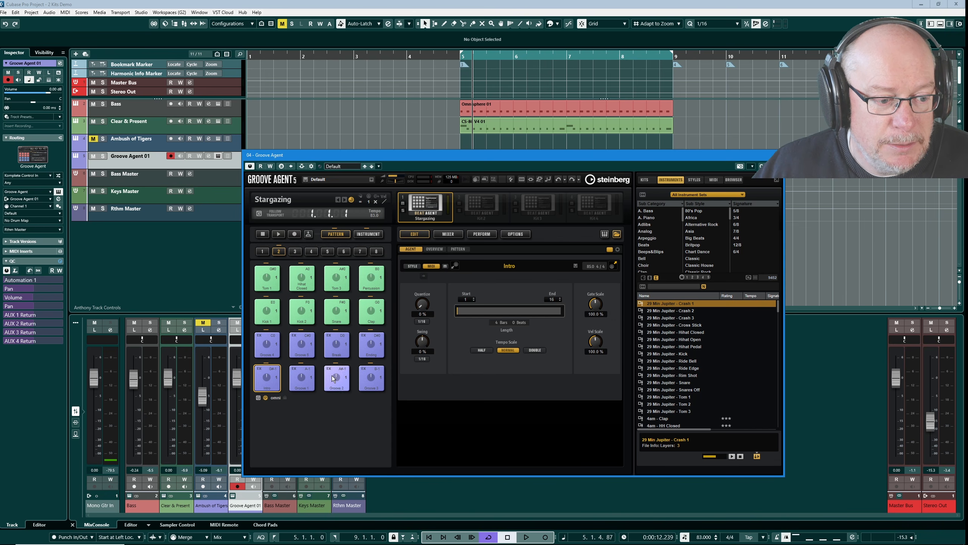
Select the Groove 3 pattern, open it for note editing, and delete the G#-1 Bass-9 notes.
{"action": "left_click", "coordinate": [369, 375]}
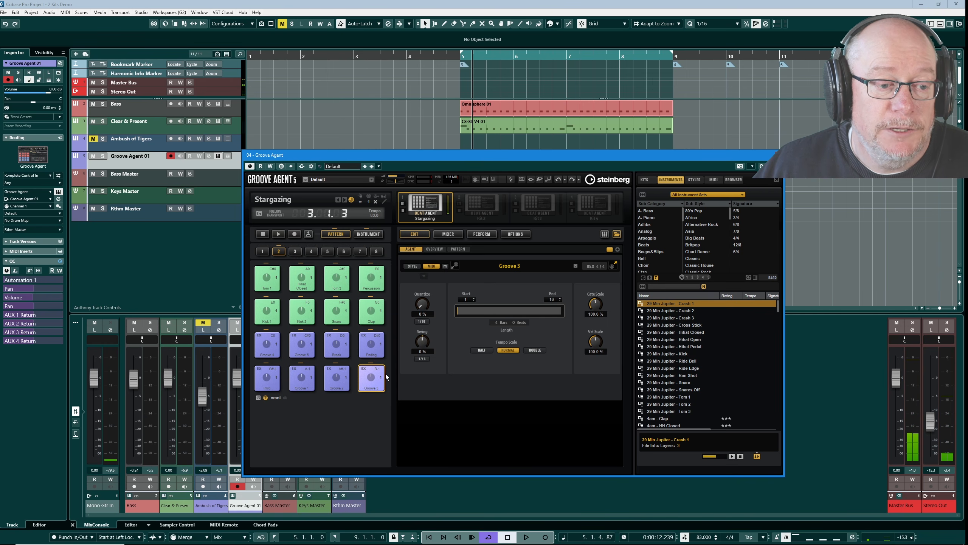
{"action": "left_click", "coordinate": [455, 249]}
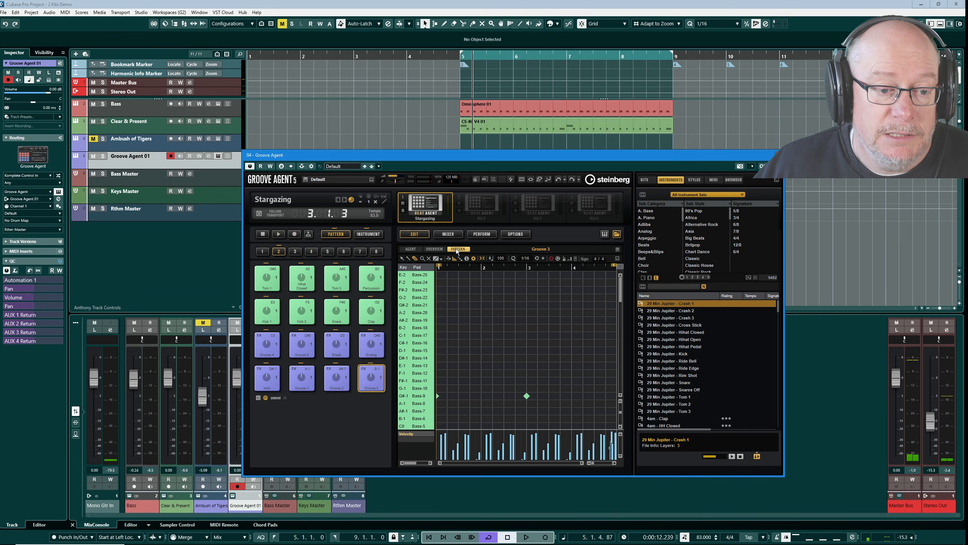
{"action": "scroll", "coordinate": [416, 333], "scroll_direction": "down", "scroll_amount": 3}
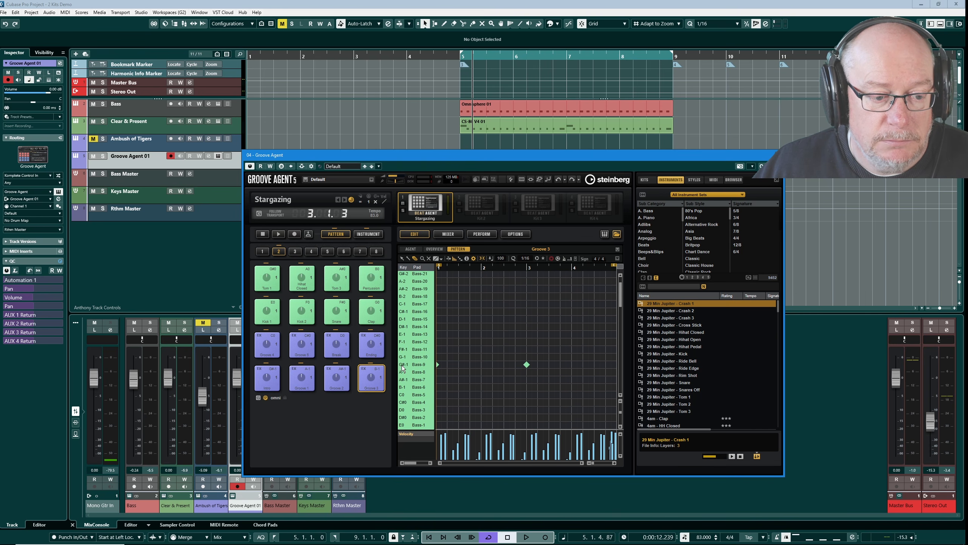
{"action": "left_click", "coordinate": [403, 366]}
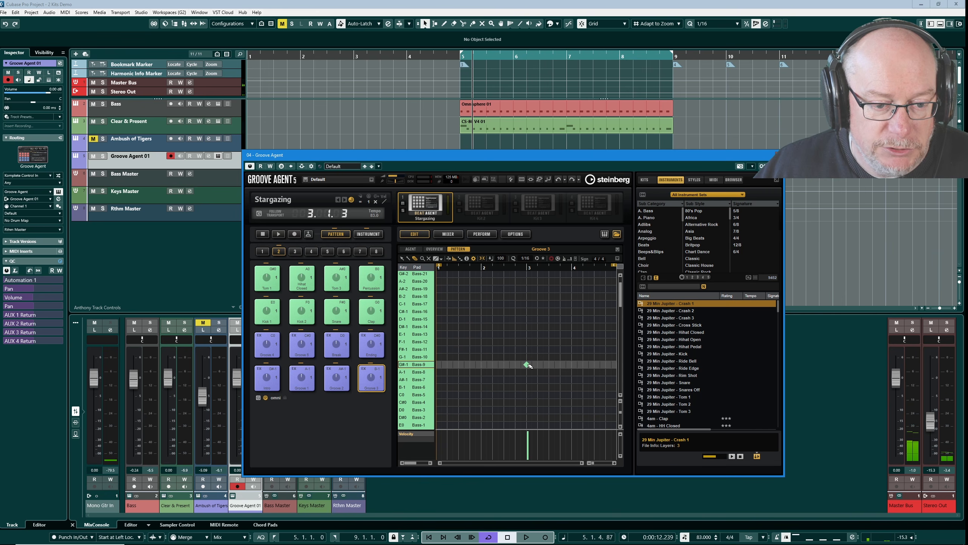
Audition the G#3 Synth+3 sound and delete its notes from the Groove 3 pattern.
{"action": "scroll", "coordinate": [420, 336], "scroll_direction": "down", "scroll_amount": 10}
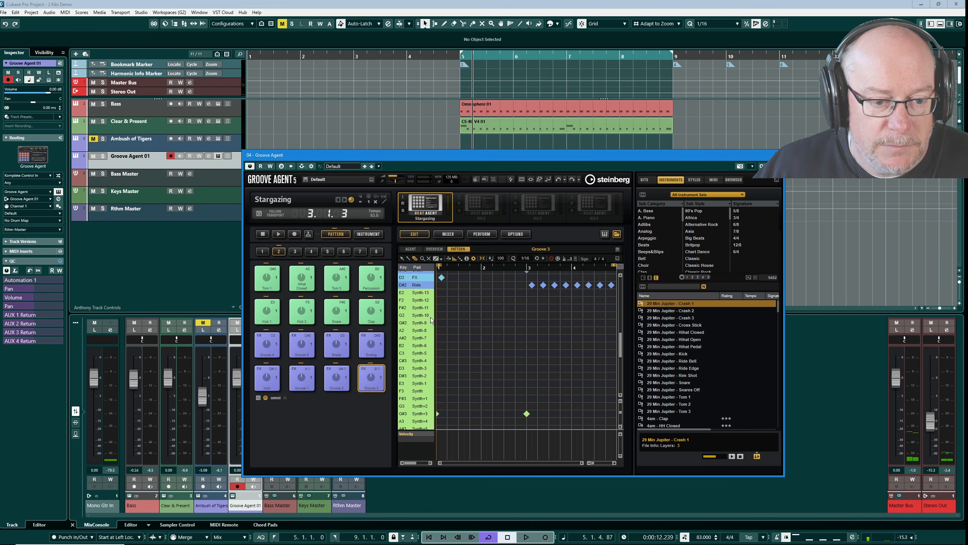
{"action": "scroll", "coordinate": [460, 291], "scroll_direction": "up", "scroll_amount": 2}
{"action": "scroll", "coordinate": [442, 298], "scroll_direction": "down", "scroll_amount": 10}
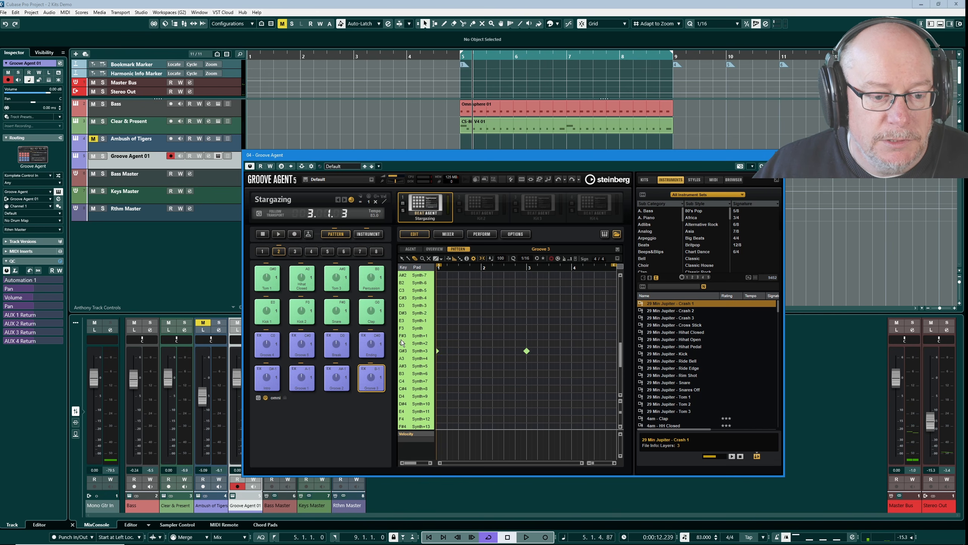
{"action": "left_click", "coordinate": [401, 351]}
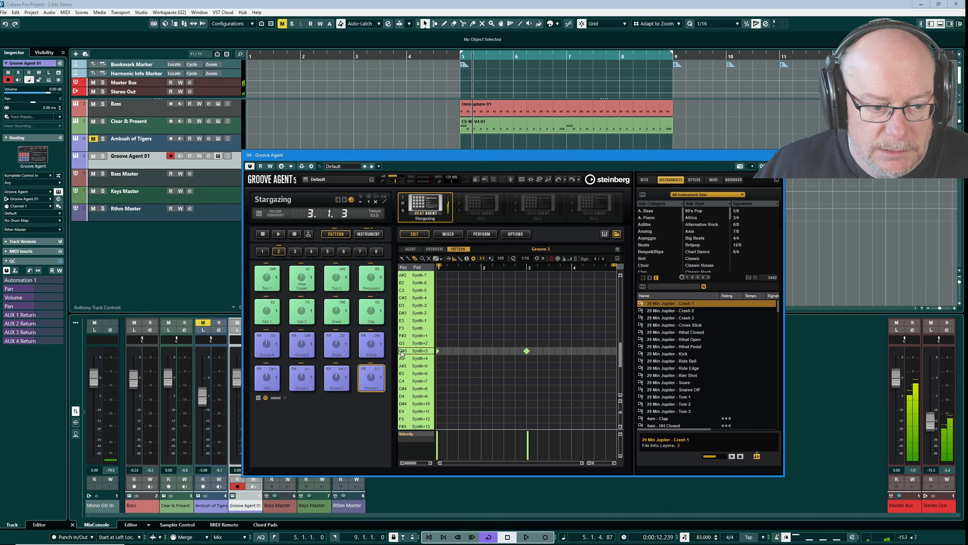
{"action": "left_click", "coordinate": [526, 351]}
Play the Groove 3 pattern on its own inside Groove Agent to check the remaining drum sounds.
{"action": "scroll", "coordinate": [413, 372], "scroll_direction": "up", "scroll_amount": 10}
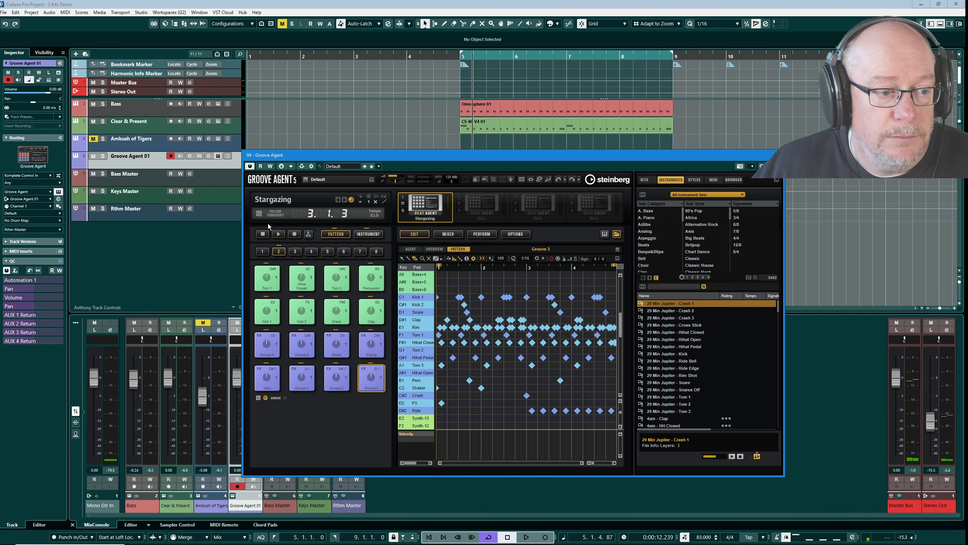
{"action": "left_click", "coordinate": [279, 235]}
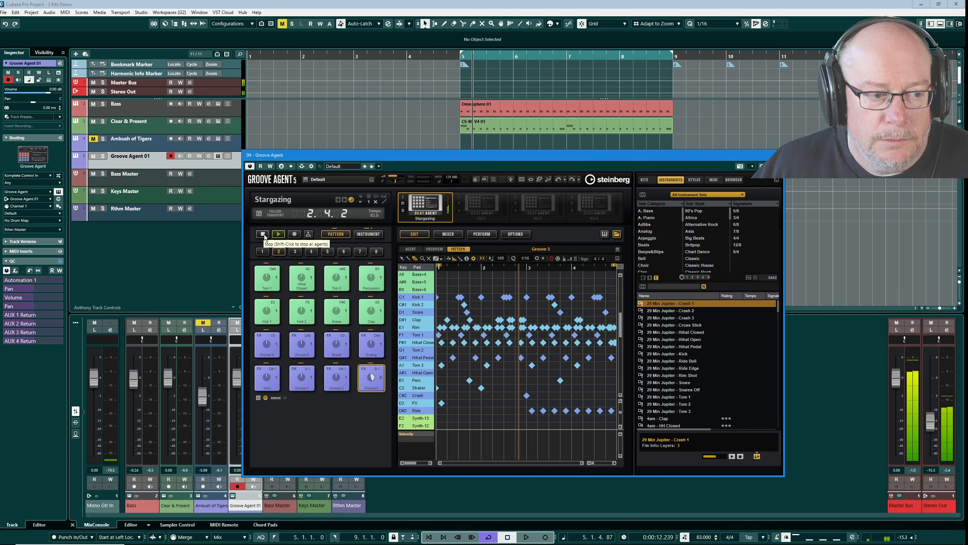
{"action": "left_click", "coordinate": [262, 235]}
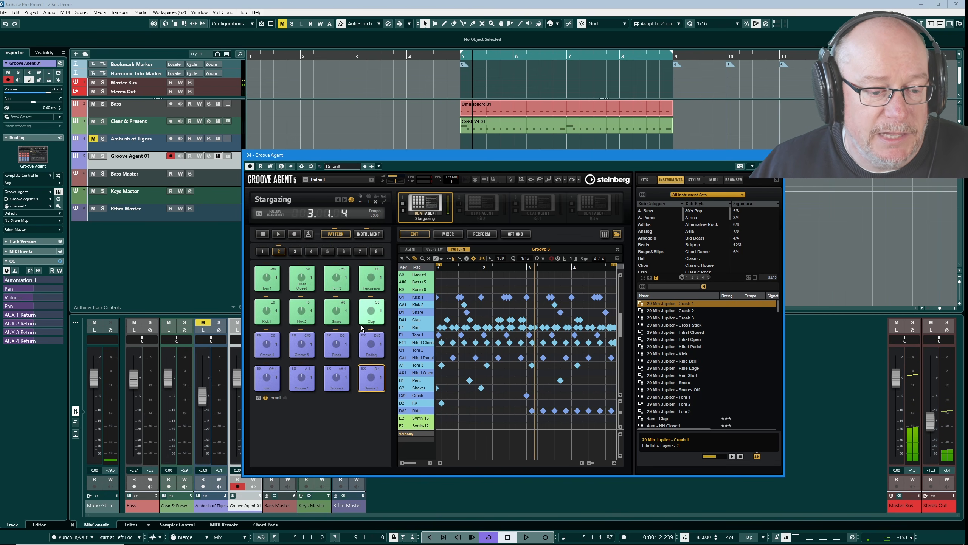
Audition the F1 Tom 1 sound and play the Groove 3 pattern with the bass and keys loop.
{"action": "left_click", "coordinate": [402, 335]}
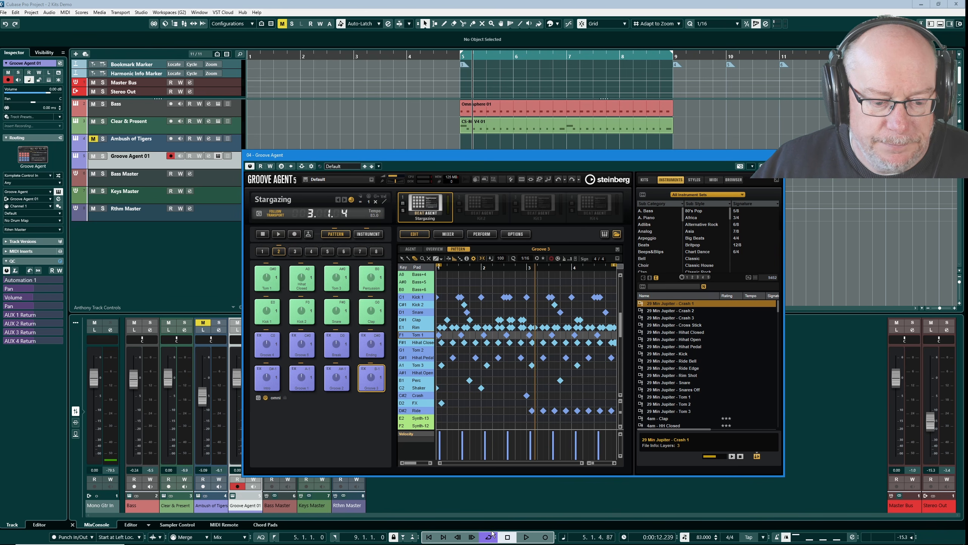
{"action": "left_click", "coordinate": [507, 538]}
{"action": "key", "text": "space"}
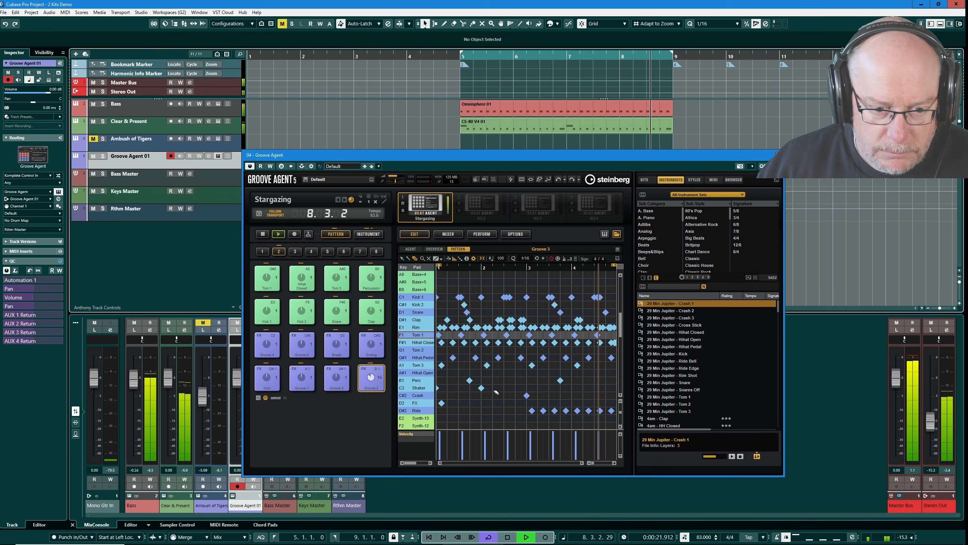
{"action": "key", "text": "space"}
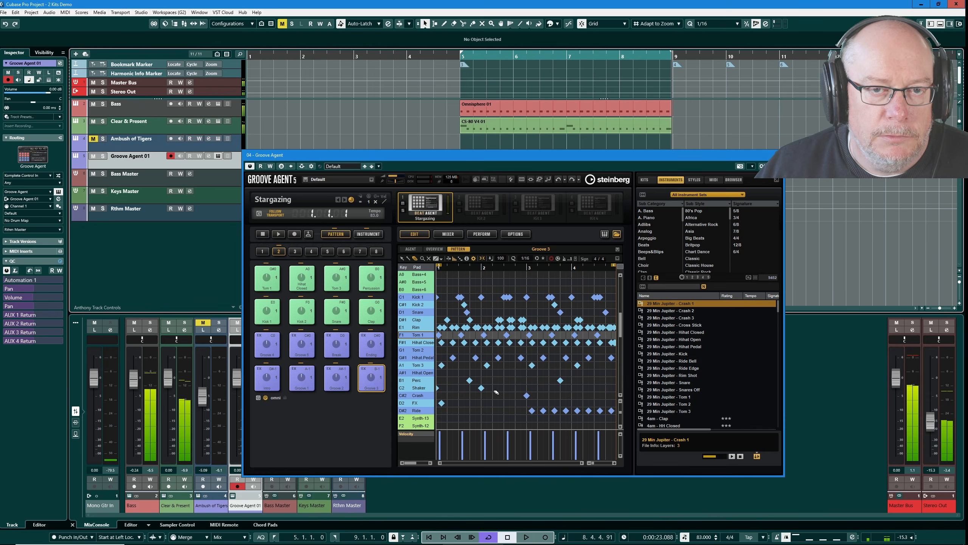
{"action": "key", "text": "KP_1"}
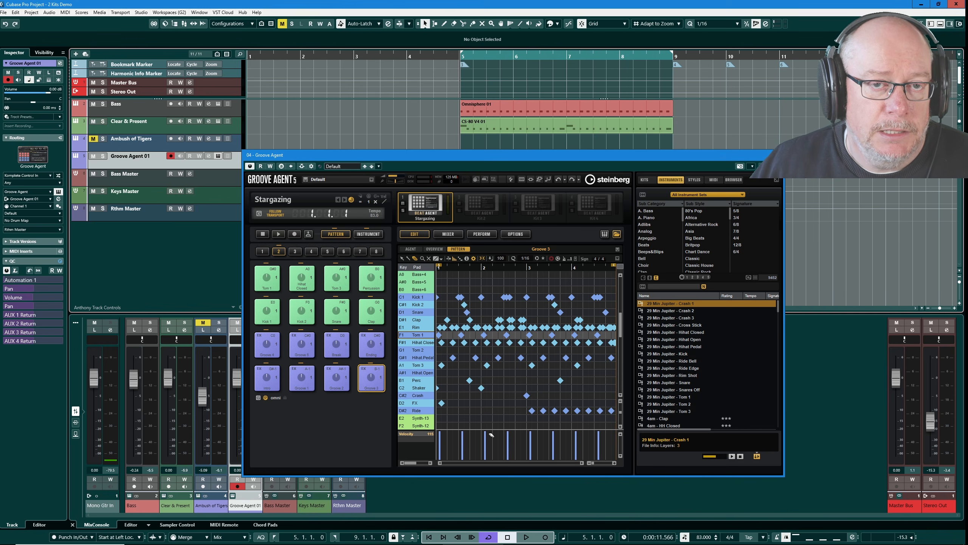
{"action": "key", "text": "space"}
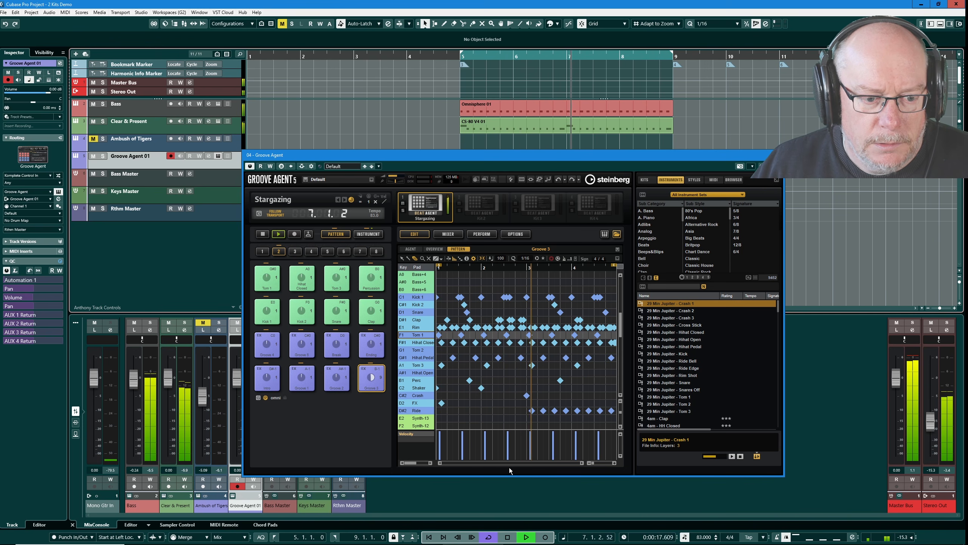
{"action": "key", "text": "space"}
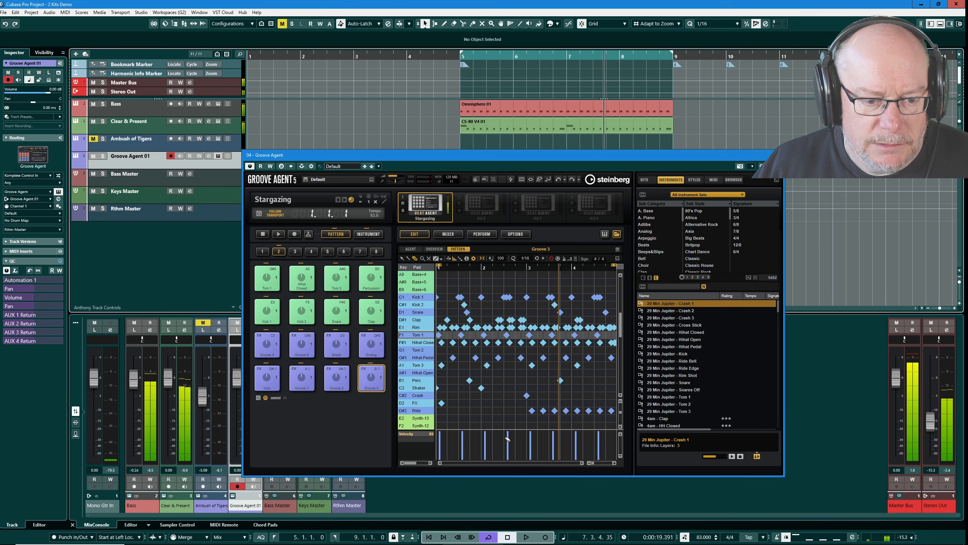
Audition the G#1 Hihat Pedal sound alone and in the loop, and delete all its notes from the Groove 3 pattern.
{"action": "left_click", "coordinate": [402, 357]}
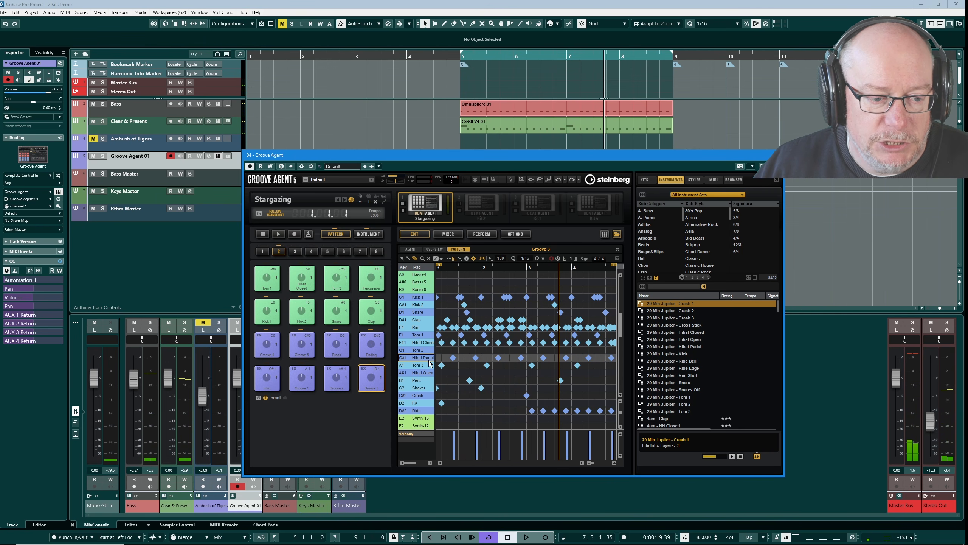
{"action": "left_click", "coordinate": [401, 360]}
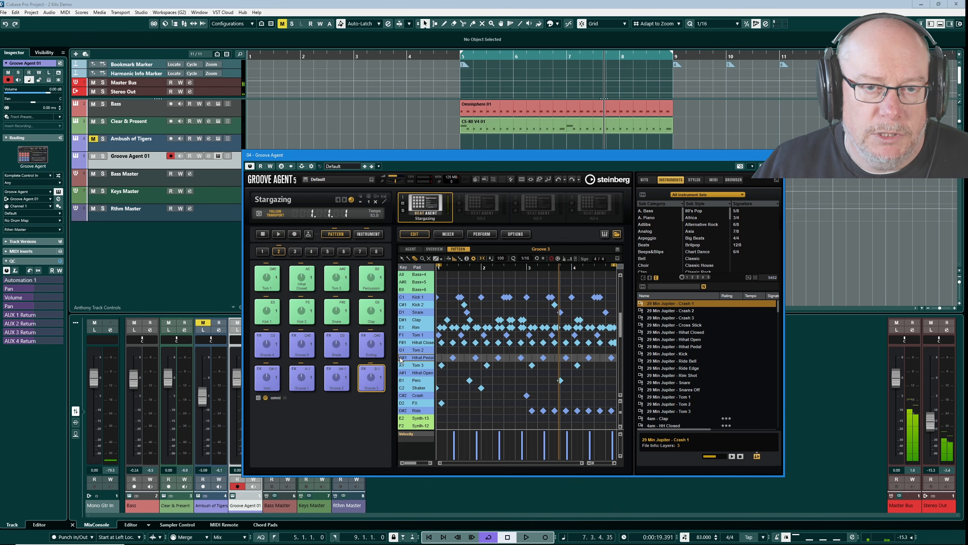
{"action": "left_click", "coordinate": [401, 360]}
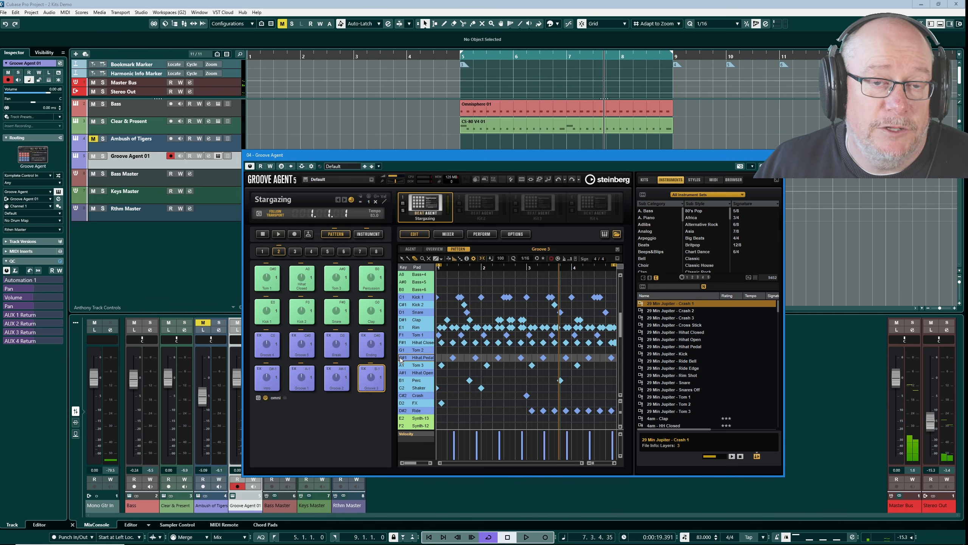
{"action": "key", "text": "space"}
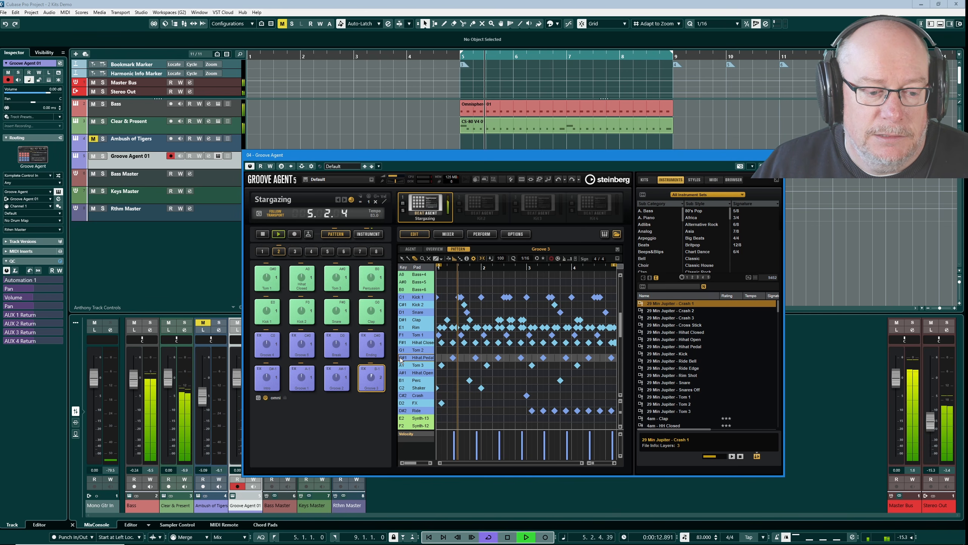
{"action": "key", "text": "space"}
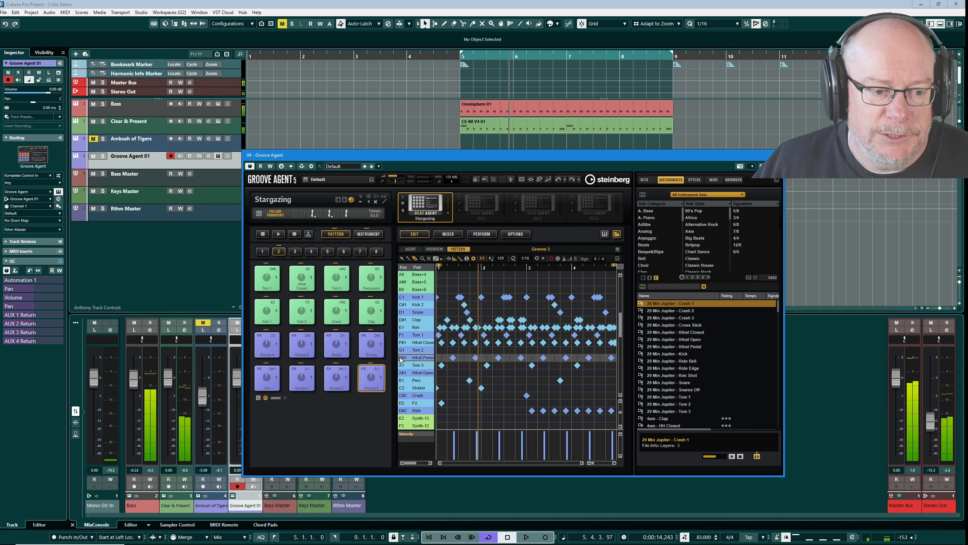
{"action": "left_click", "coordinate": [453, 358]}
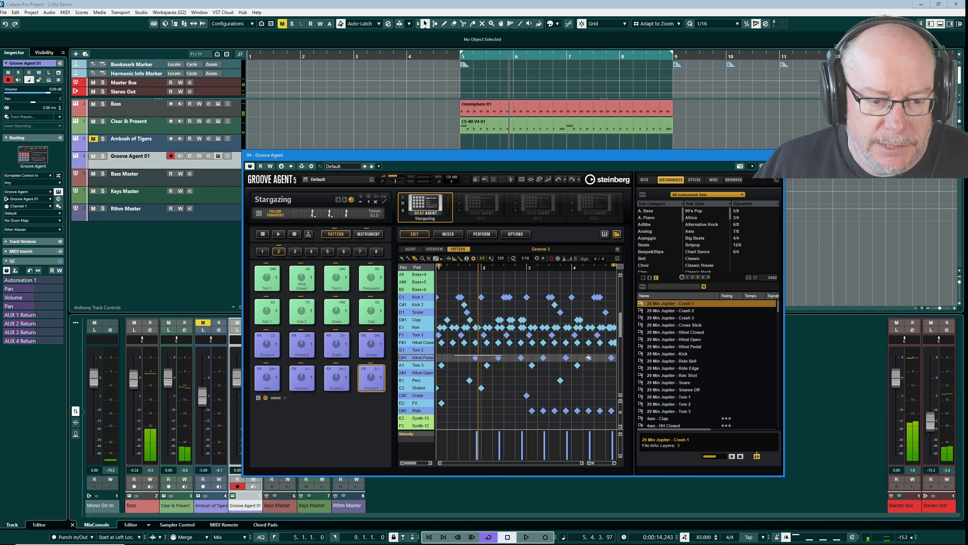
{"action": "left_click_drag", "start_coordinate": [589, 358], "coordinate": [615, 359]}
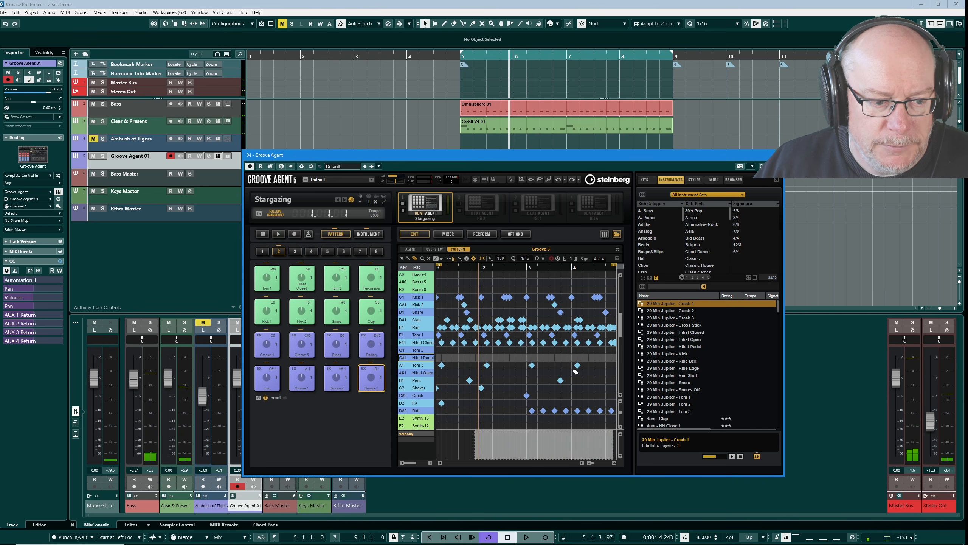
Audition the C2 Shaker sound alone and in the loop, delete its notes from Groove 3, and replay the loop.
{"action": "left_click", "coordinate": [404, 388]}
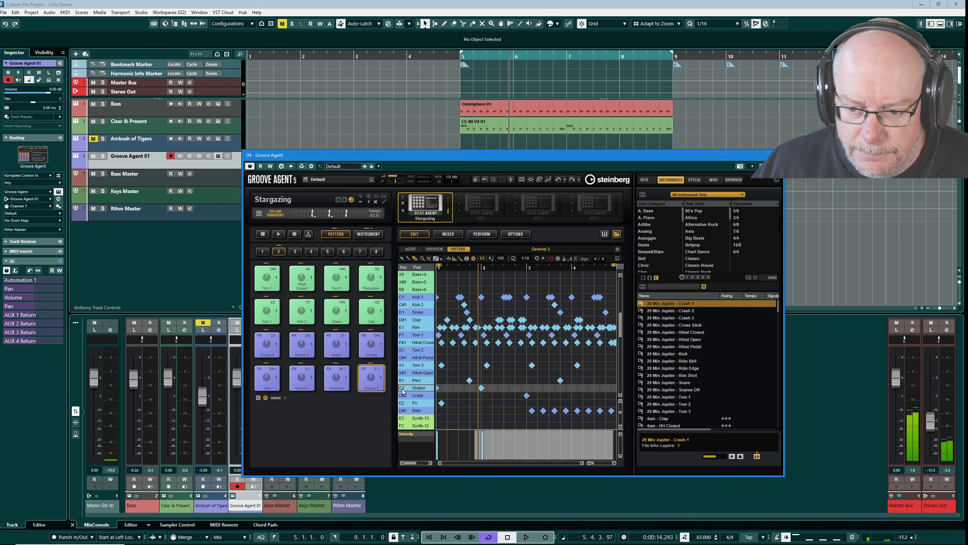
{"action": "key", "text": "KP_0"}
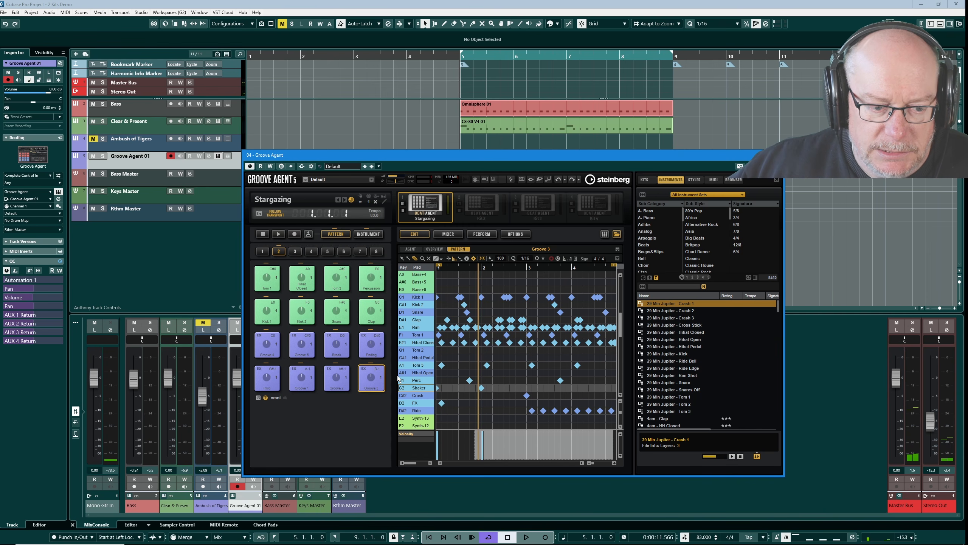
{"action": "key", "text": "space"}
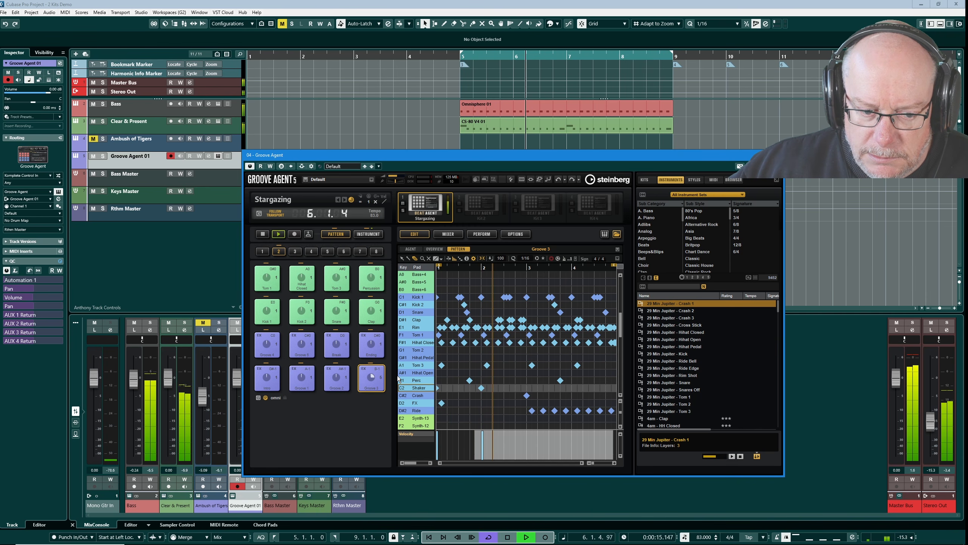
{"action": "key", "text": "space"}
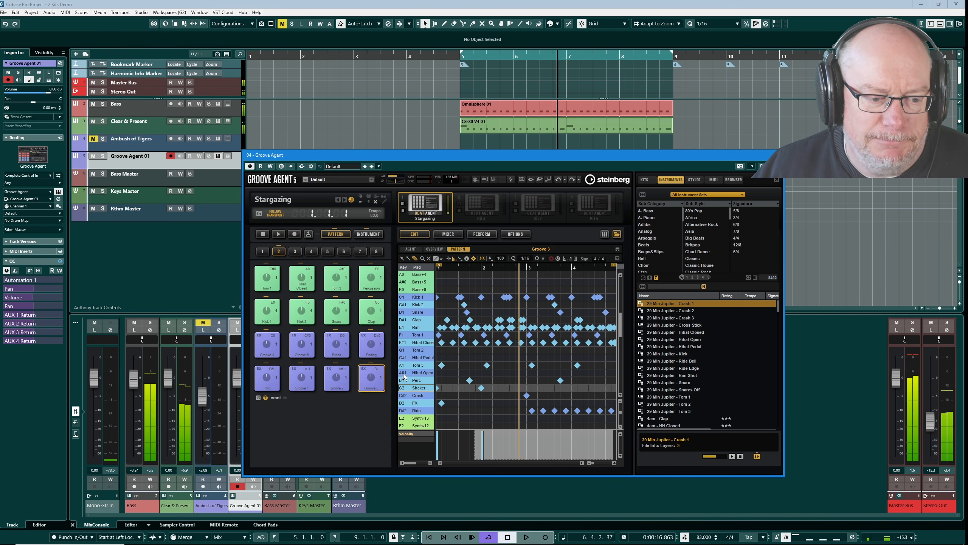
{"action": "left_click", "coordinate": [438, 388]}
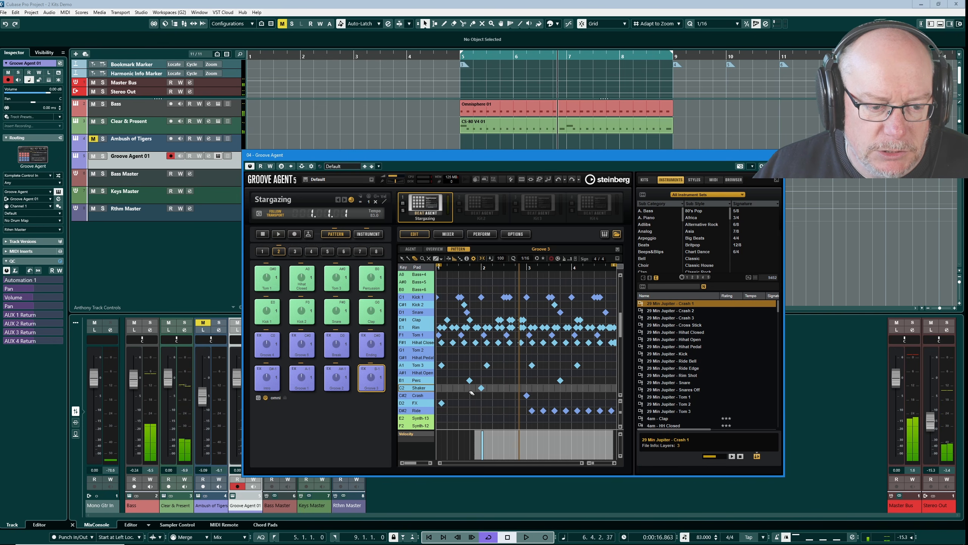
{"action": "left_click", "coordinate": [481, 387]}
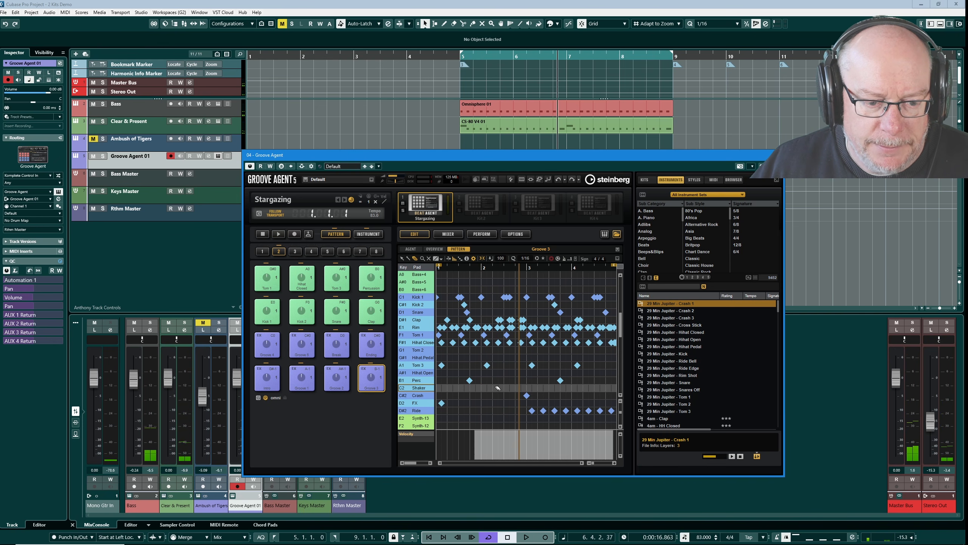
{"action": "key", "text": "space"}
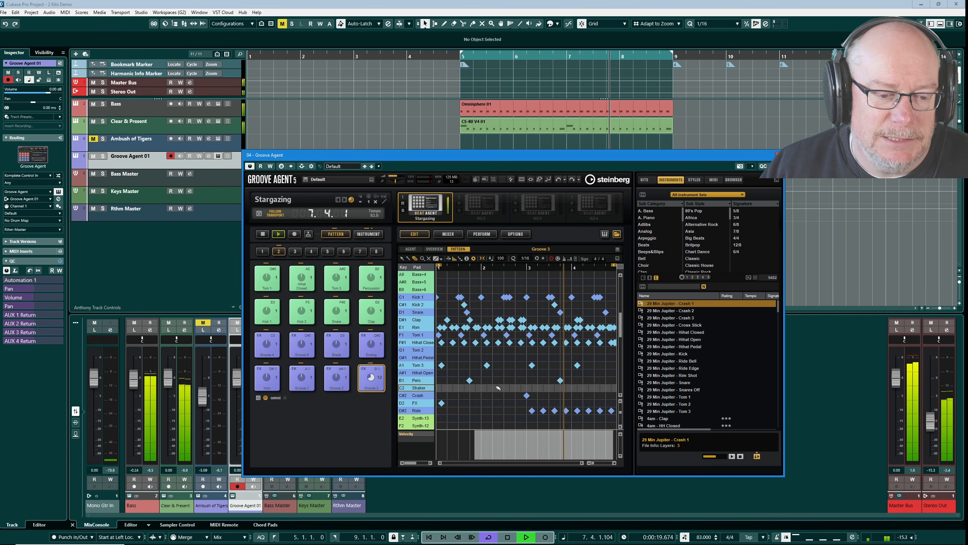
{"action": "key", "text": "space"}
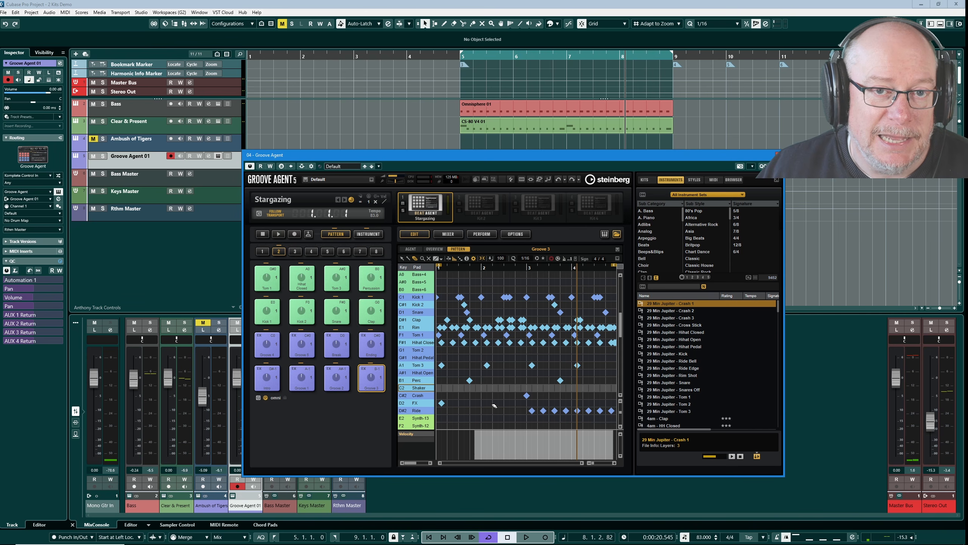
Audition the E1 Rim sound alone and in the loop, delete all its notes from Groove 3, and replay the loop.
{"action": "left_click", "coordinate": [402, 329]}
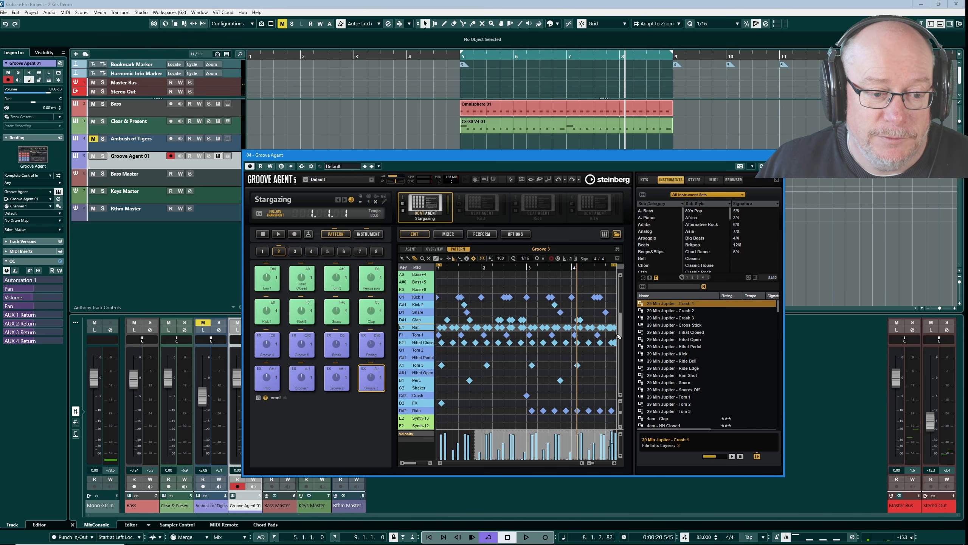
{"action": "key", "text": "space"}
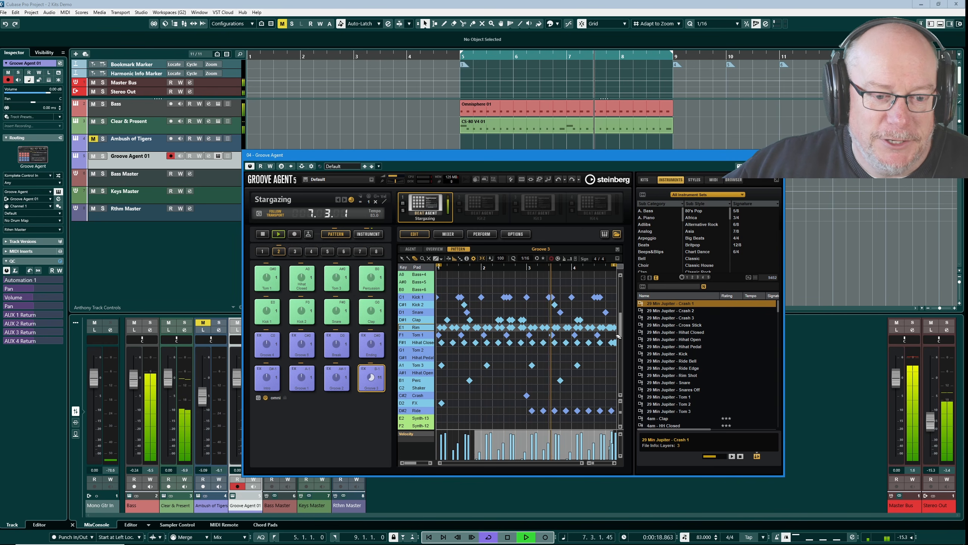
{"action": "key", "text": "space"}
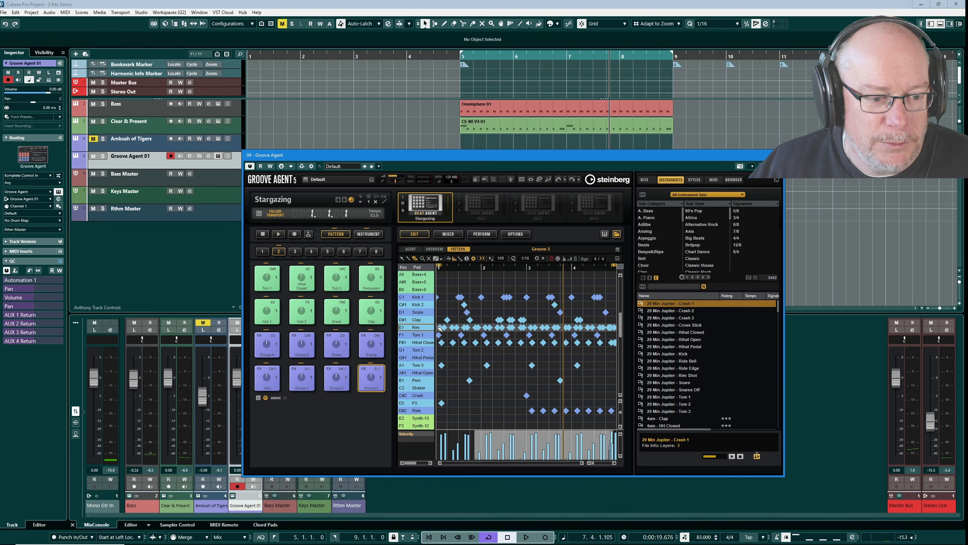
{"action": "left_click_drag", "start_coordinate": [438, 328], "coordinate": [615, 329]}
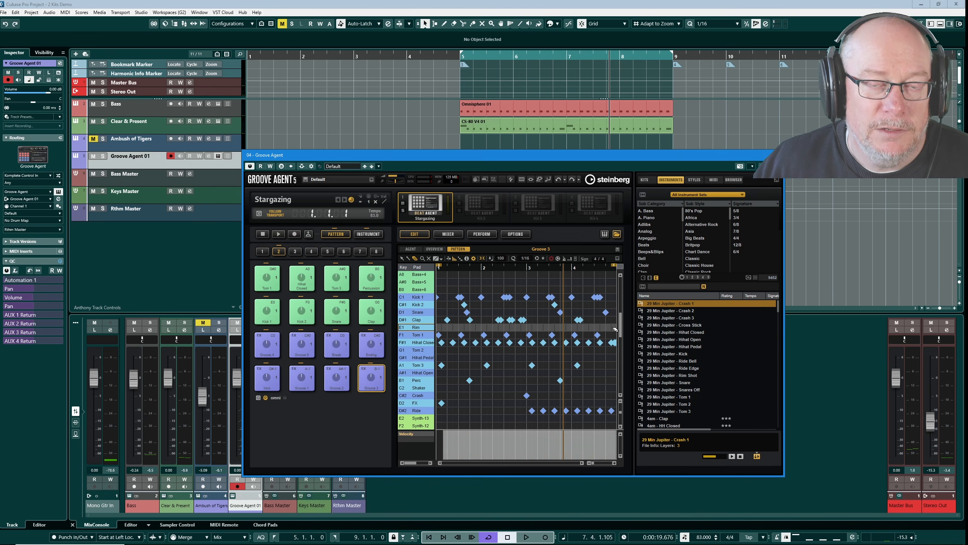
{"action": "key", "text": "space"}
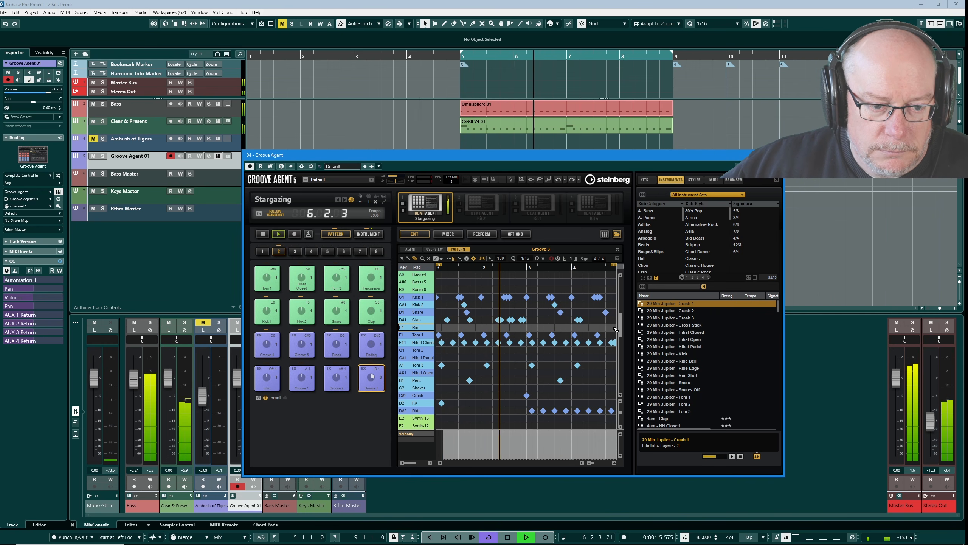
{"action": "key", "text": "space"}
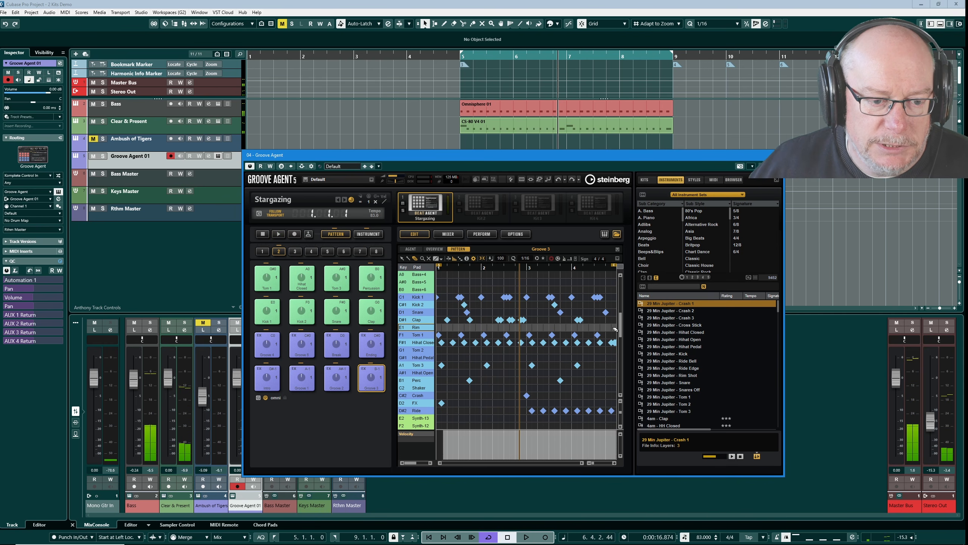
Select the Bass track, audition the F1 Tom 1 instrument pad on its own, and play it with the loop.
{"action": "left_click", "coordinate": [402, 336]}
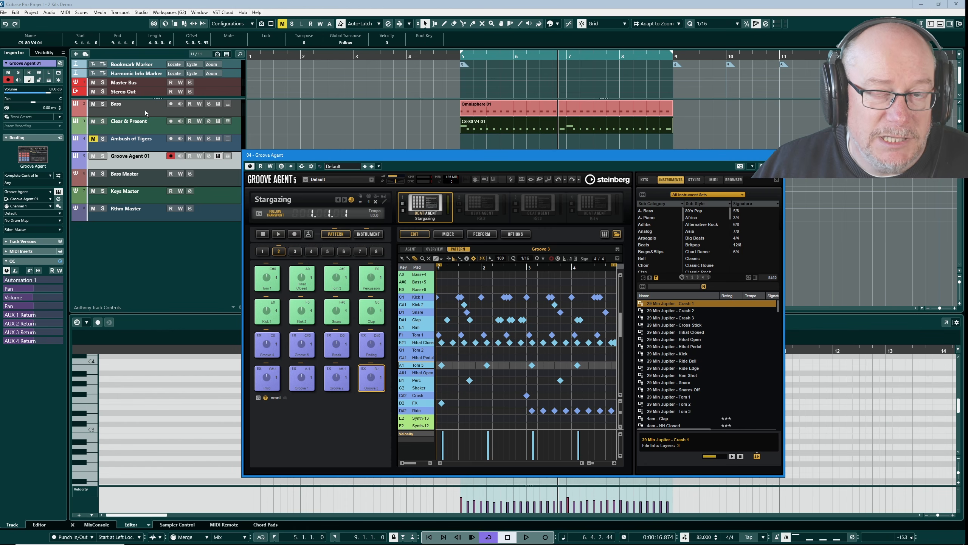
{"action": "left_click", "coordinate": [146, 110]}
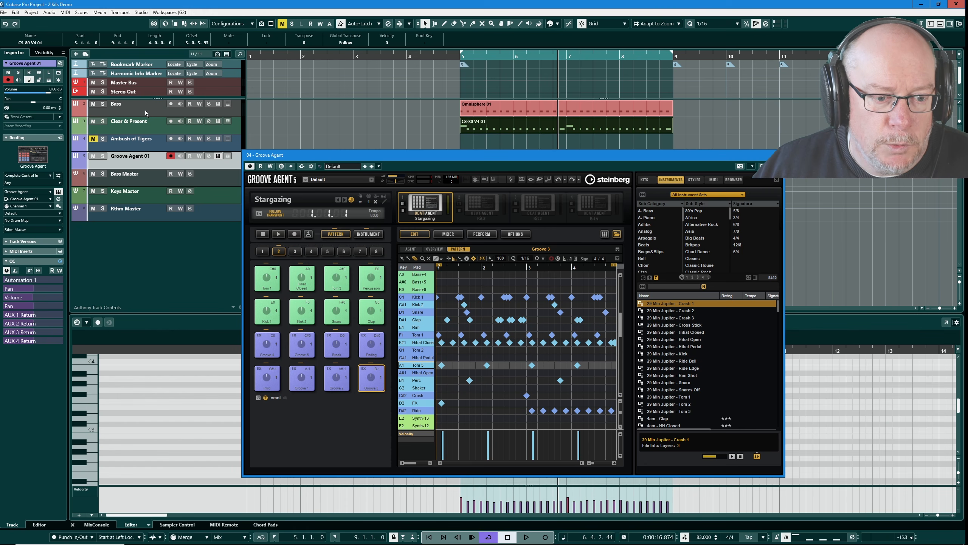
{"action": "left_click", "coordinate": [403, 335]}
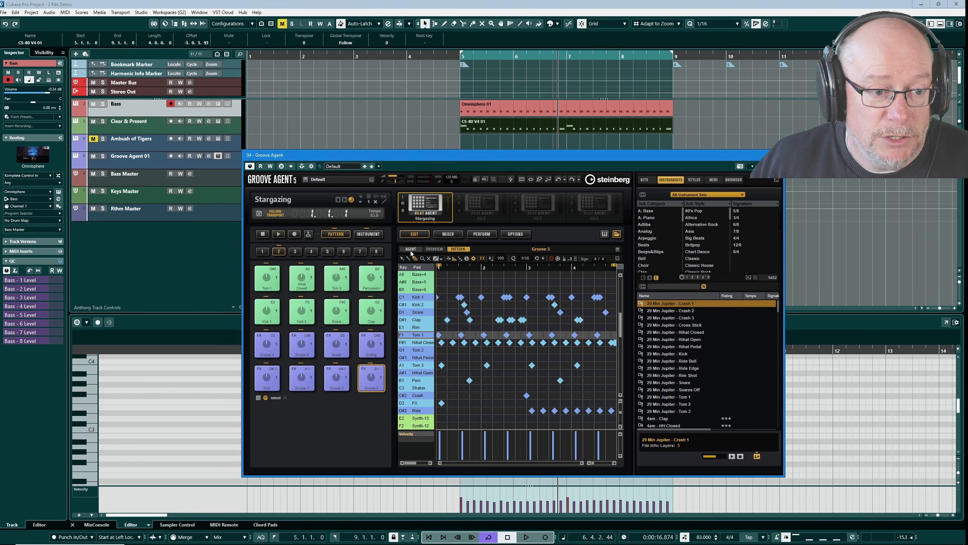
{"action": "left_click", "coordinate": [369, 234]}
{"action": "left_click", "coordinate": [301, 356]}
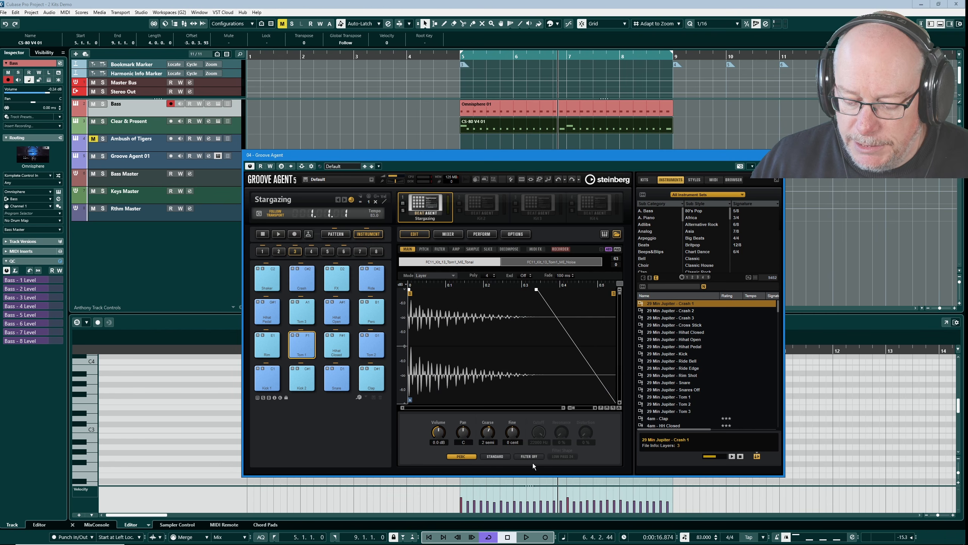
{"action": "left_click", "coordinate": [303, 343]}
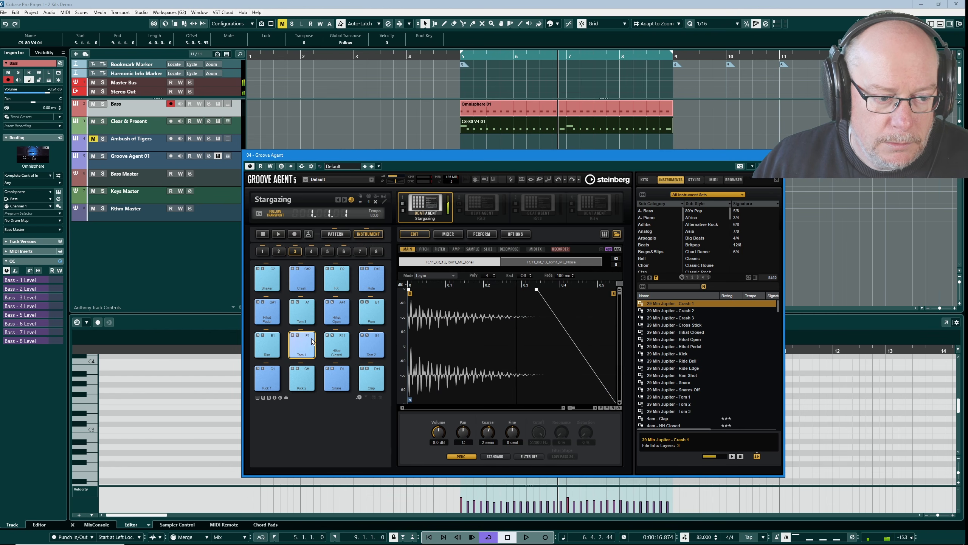
{"action": "left_click", "coordinate": [310, 342]}
{"action": "left_click", "coordinate": [313, 341]}
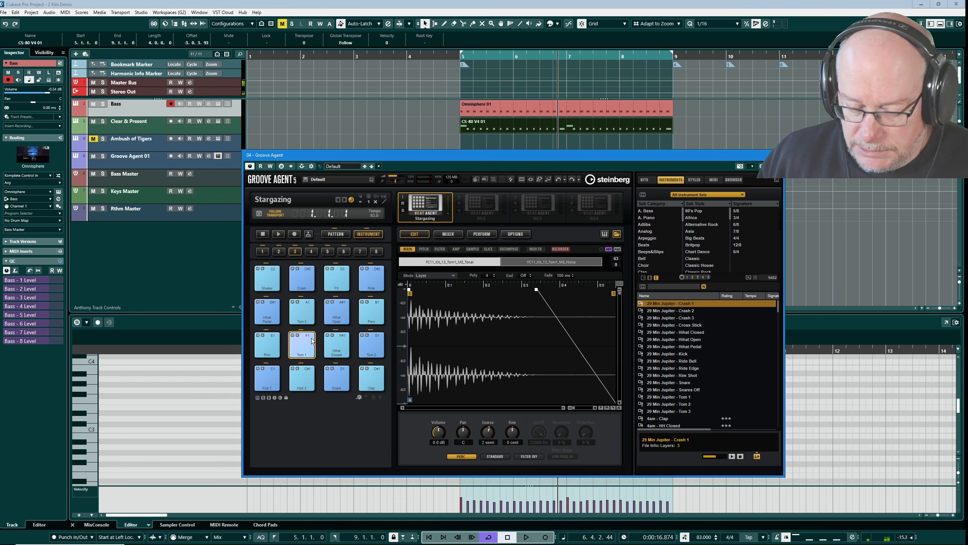
{"action": "key", "text": "space"}
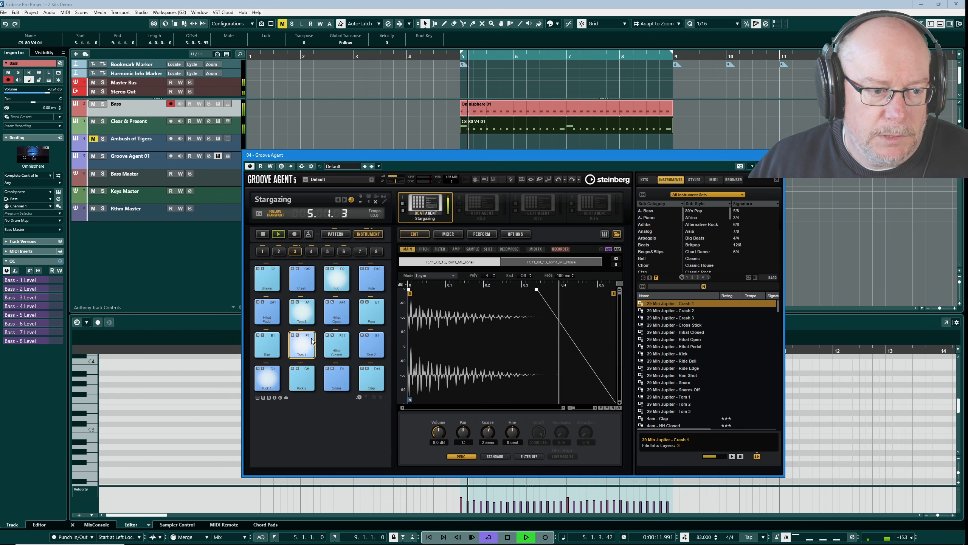
{"action": "left_click", "coordinate": [335, 234]}
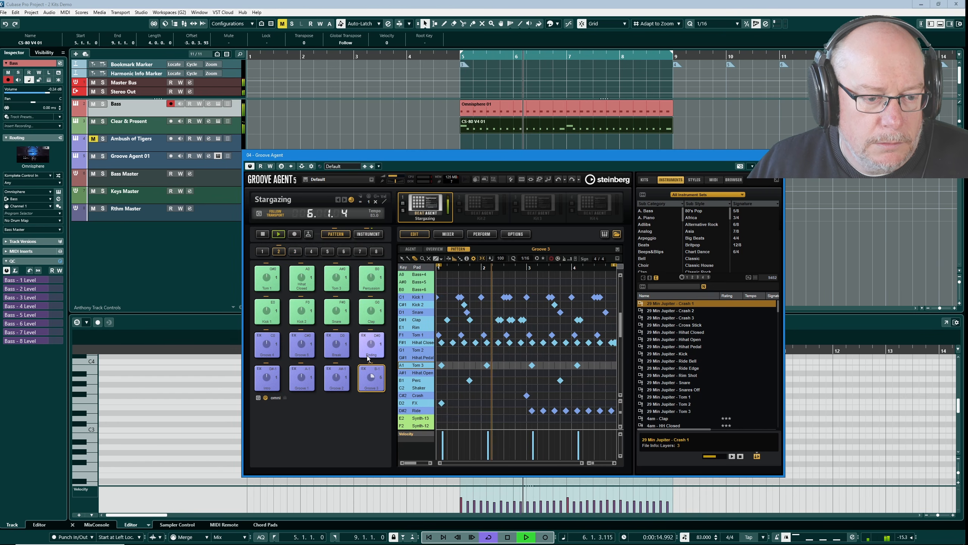
{"action": "left_click", "coordinate": [503, 537]}
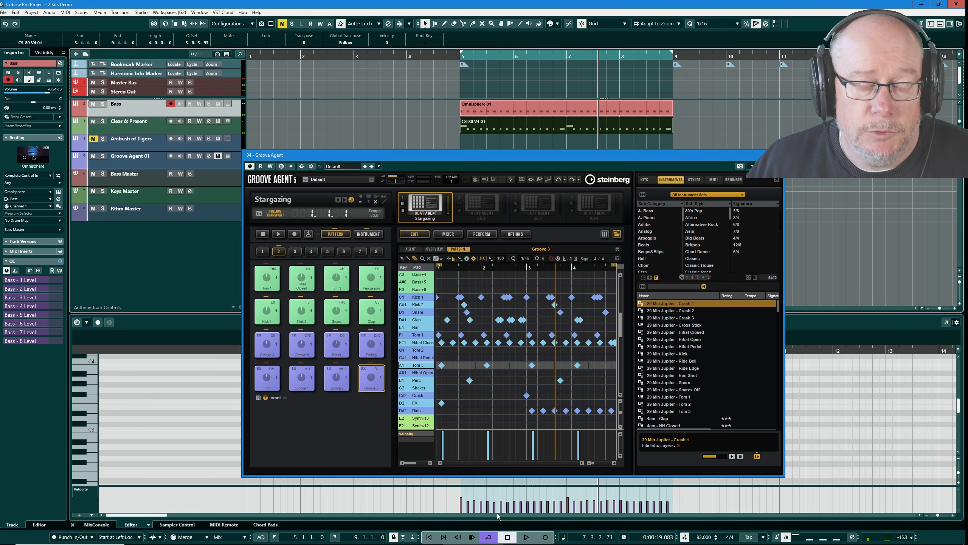
Thin out the F1 Tom 1 notes in Groove 3, keeping only those at the starts of bars 2 and 4, and replay the loop.
{"action": "left_click", "coordinate": [462, 335]}
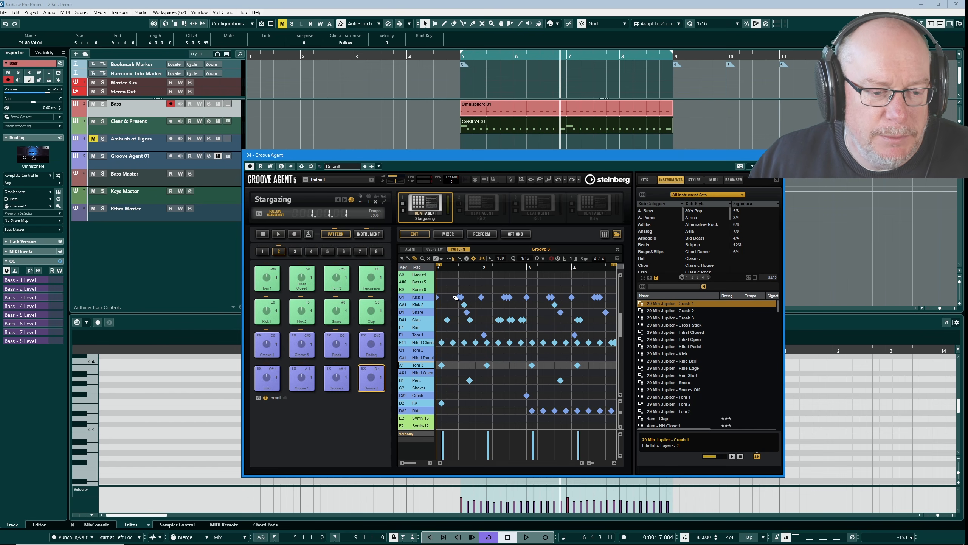
{"action": "key", "text": "space"}
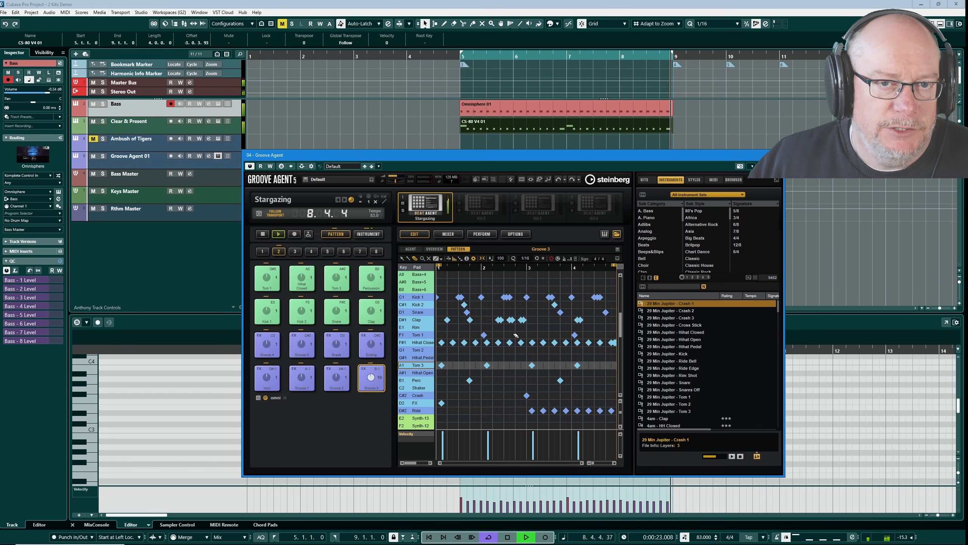
{"action": "key", "text": "space"}
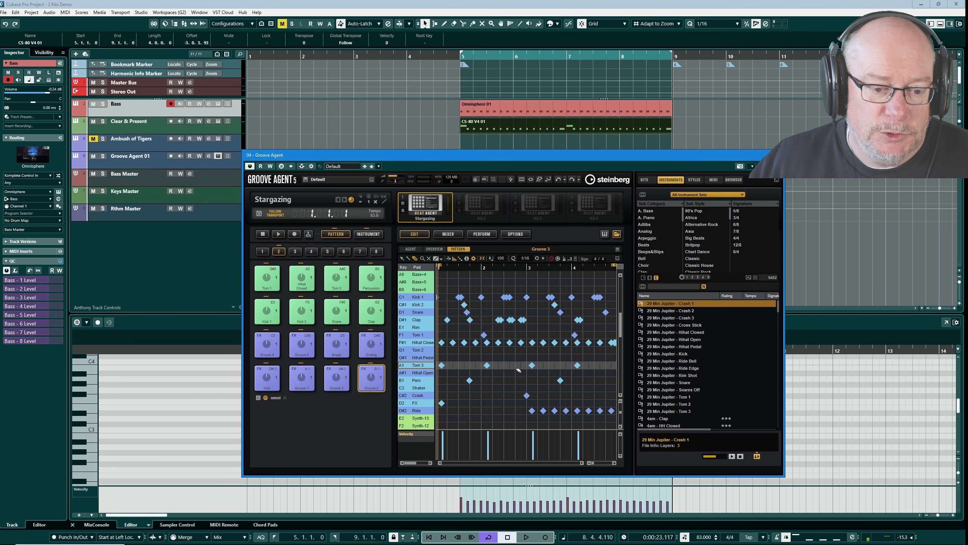
Mute the bar 4 Ride notes in Groove 3, listen to the loop, and erase those notes.
{"action": "left_click", "coordinate": [401, 411]}
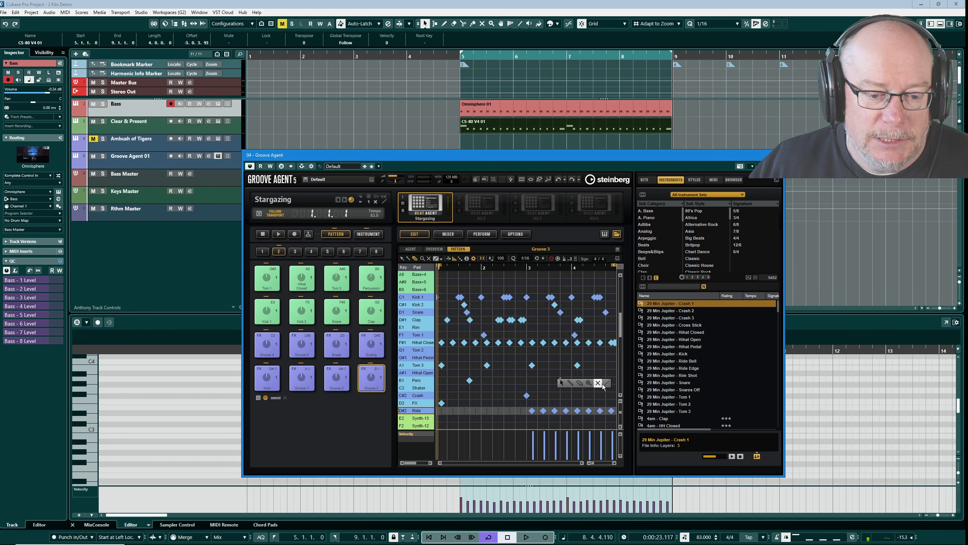
{"action": "left_click_drag", "start_coordinate": [578, 404], "coordinate": [616, 420]}
{"action": "key", "text": "space"}
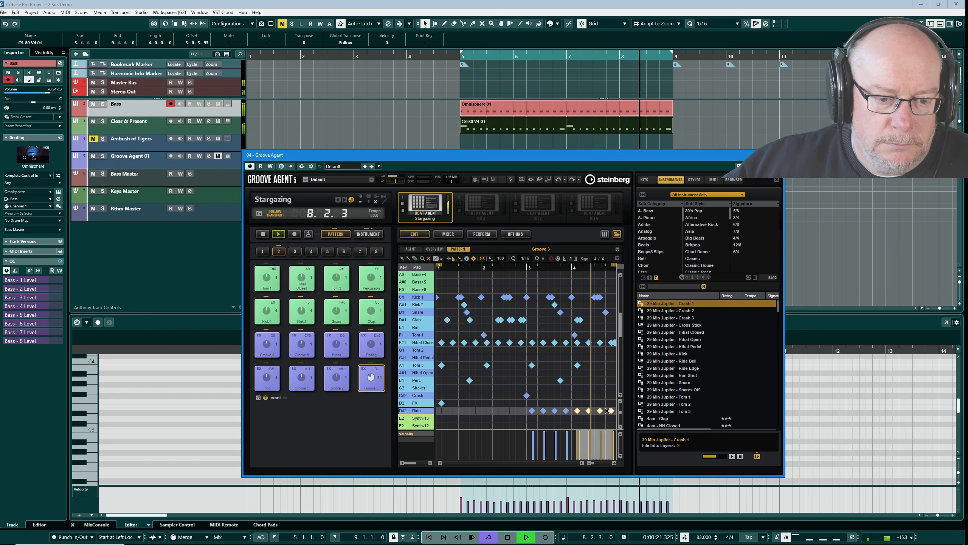
{"action": "key", "text": "space"}
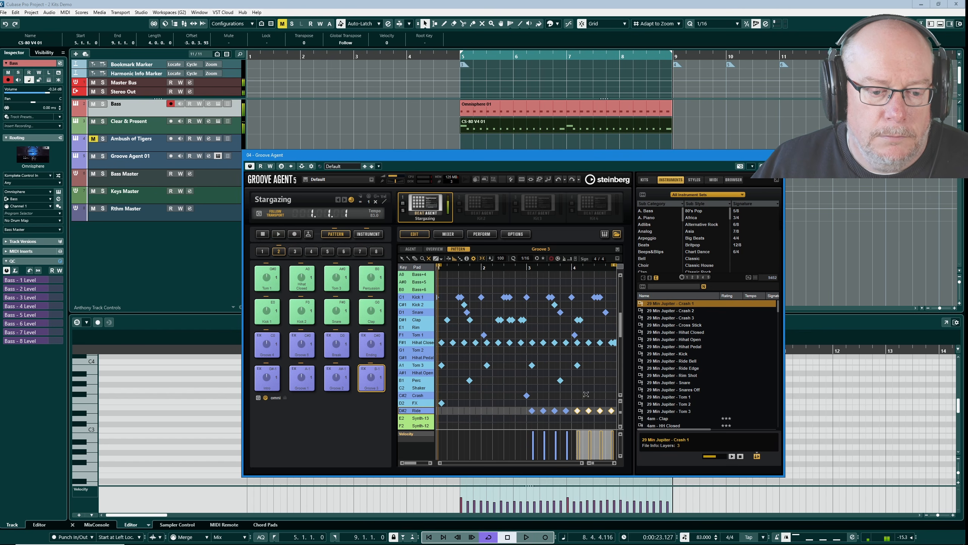
{"action": "right_click", "coordinate": [577, 389]}
{"action": "left_click", "coordinate": [575, 387]}
{"action": "left_click", "coordinate": [578, 410]}
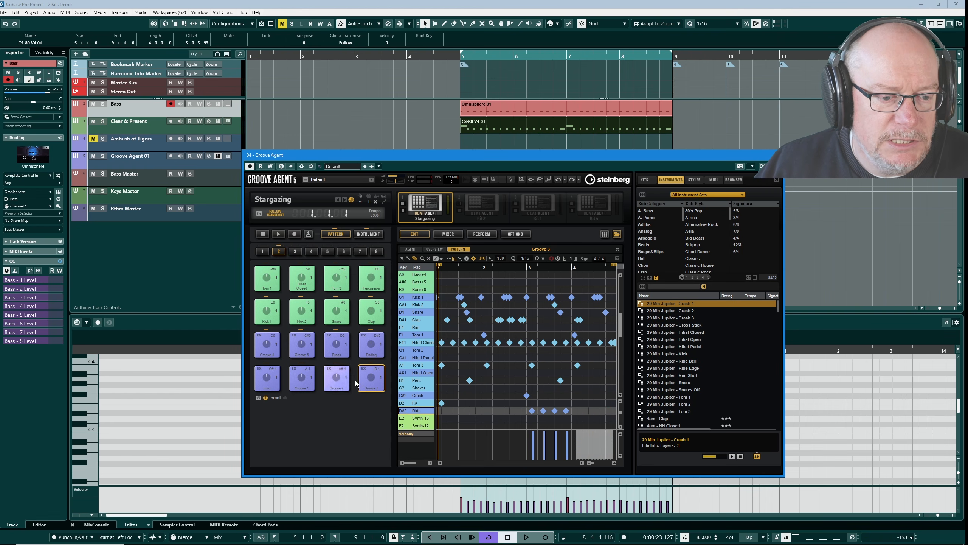
Audition the D1 Snare sound, select its first note in Groove 3, and play the loop from the start.
{"action": "left_click", "coordinate": [403, 312]}
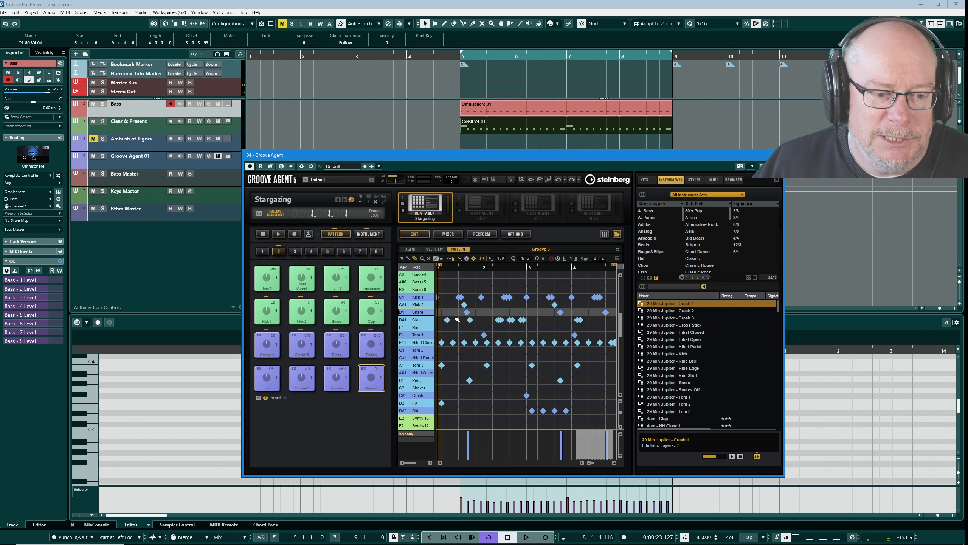
{"action": "key", "text": "1"}
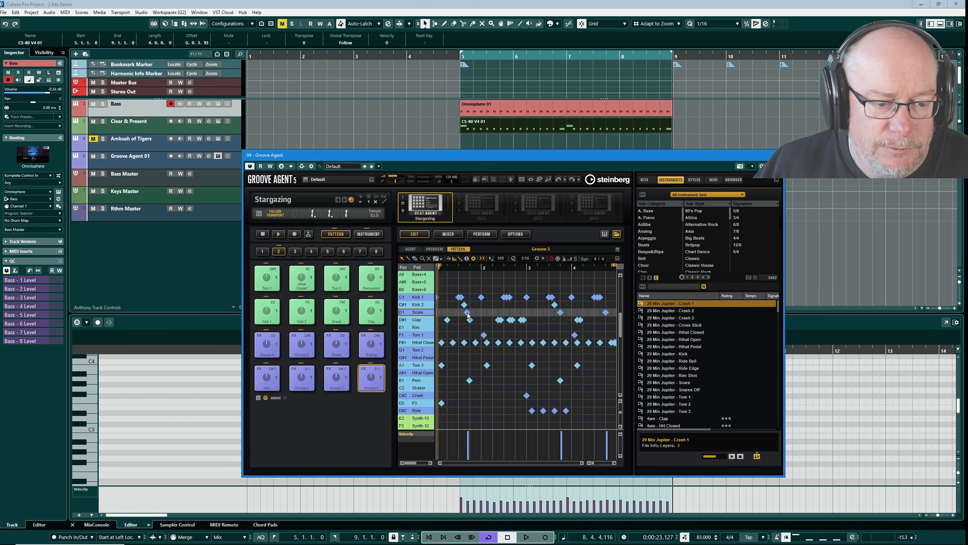
{"action": "left_click", "coordinate": [467, 313]}
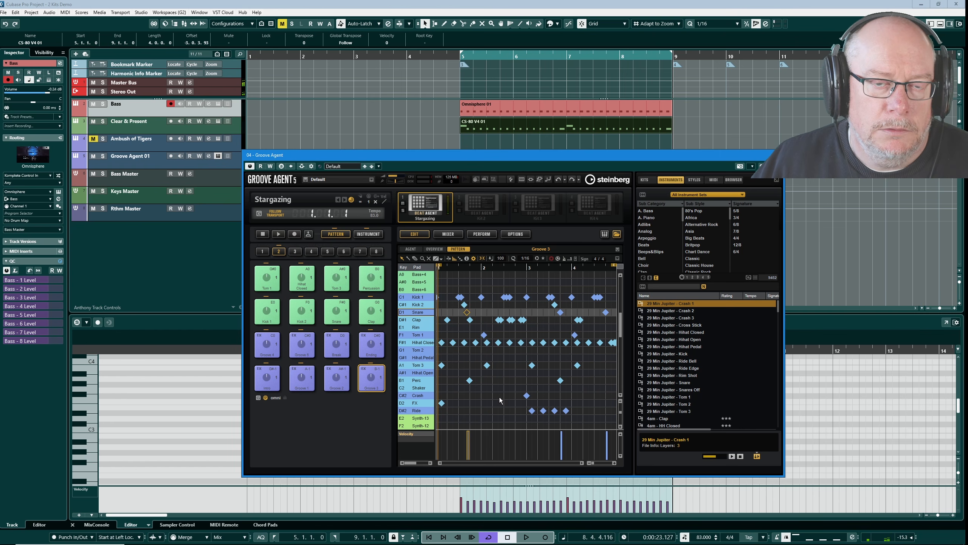
{"action": "left_click", "coordinate": [467, 313]}
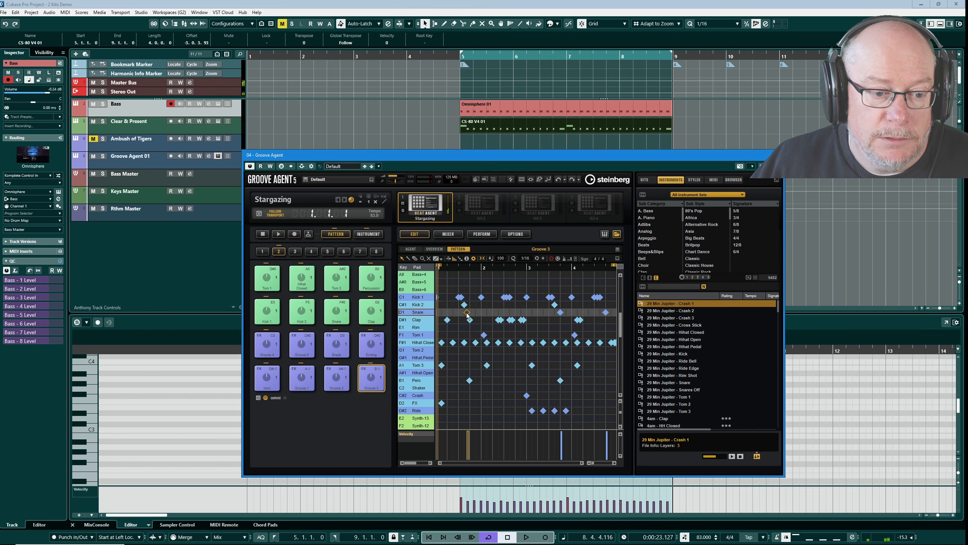
{"action": "key", "text": "KP_1"}
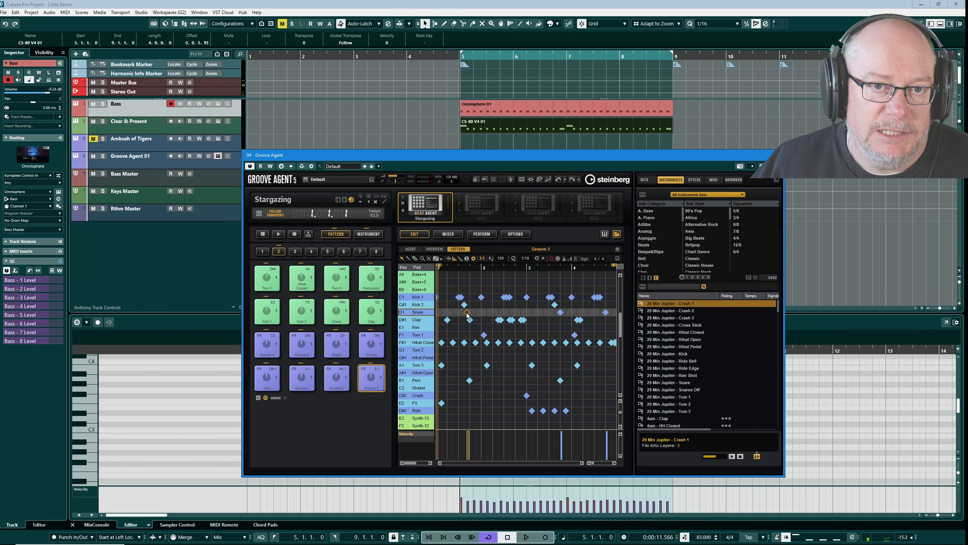
{"action": "key", "text": "space"}
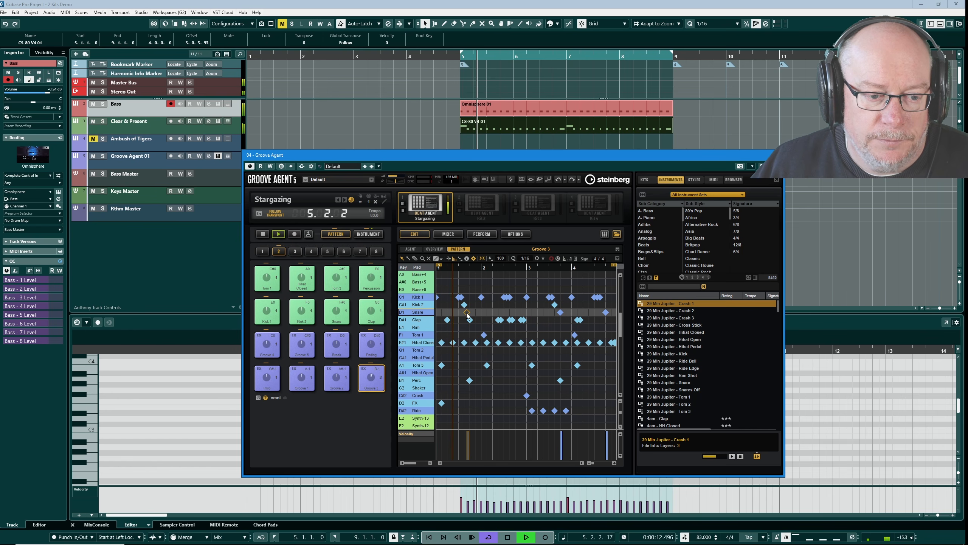
{"action": "key", "text": "space"}
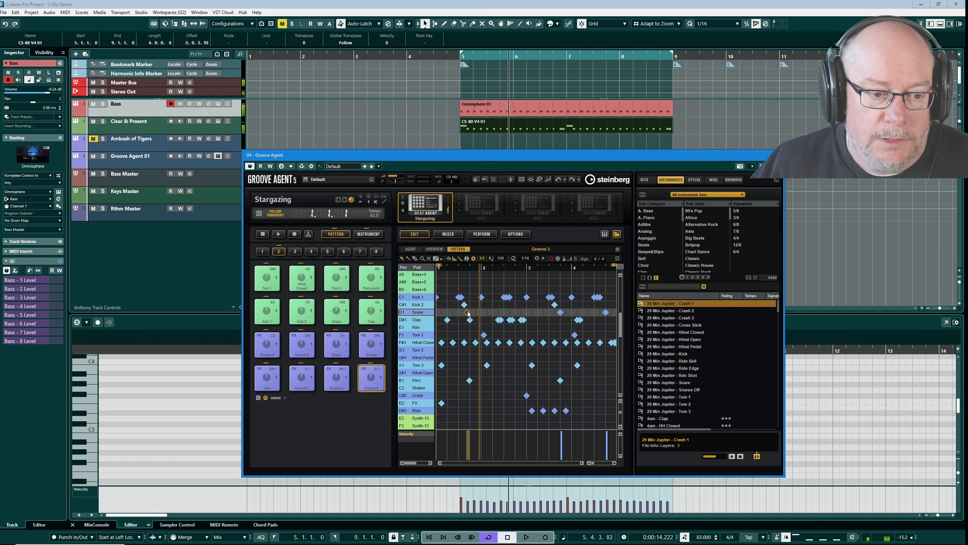
Shift the first D1 Snare note slightly later to line up with the clap, erase the bar 4 snare note, and replay the loop.
{"action": "left_click", "coordinate": [562, 313]}
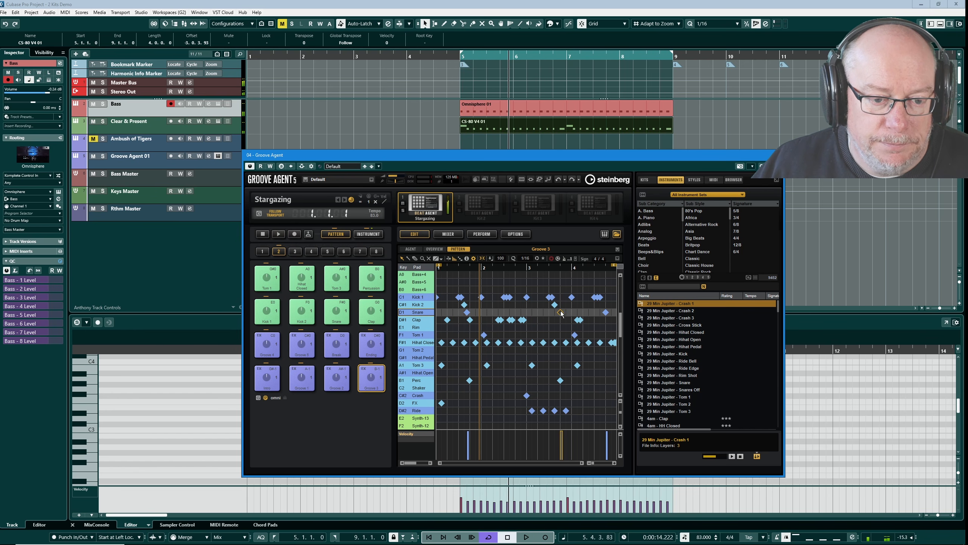
{"action": "left_click", "coordinate": [468, 313]}
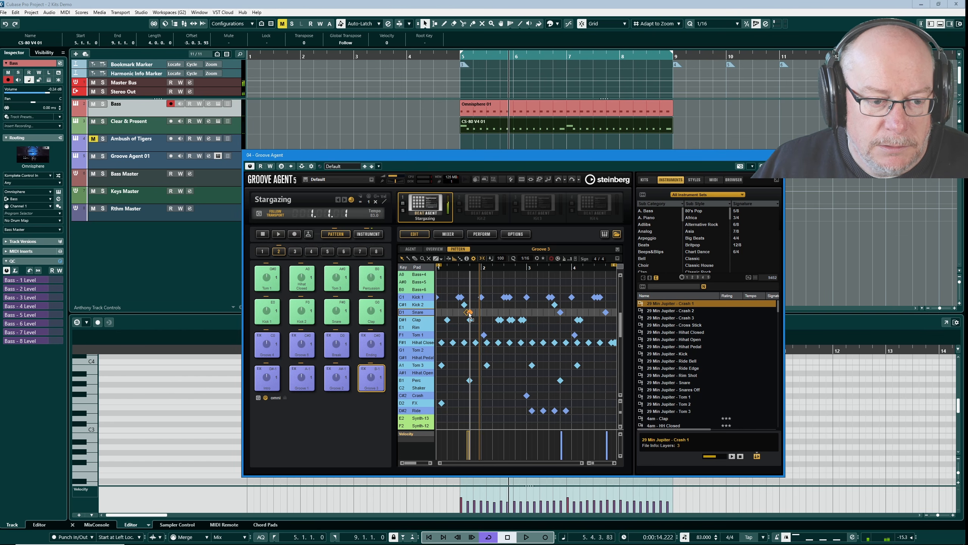
{"action": "left_click_drag", "start_coordinate": [469, 313], "coordinate": [470, 313]}
{"action": "key", "text": "KP_1"}
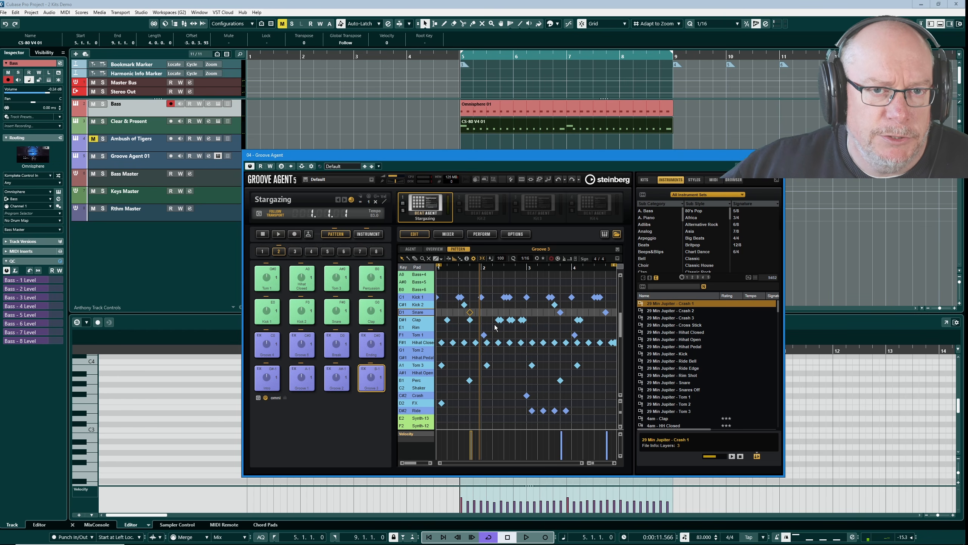
{"action": "key", "text": "space"}
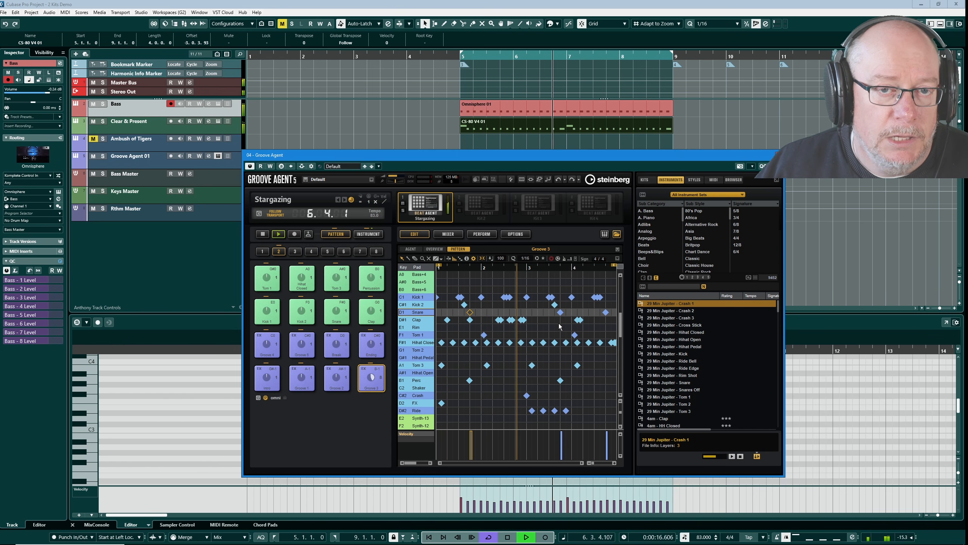
{"action": "left_click", "coordinate": [606, 313]}
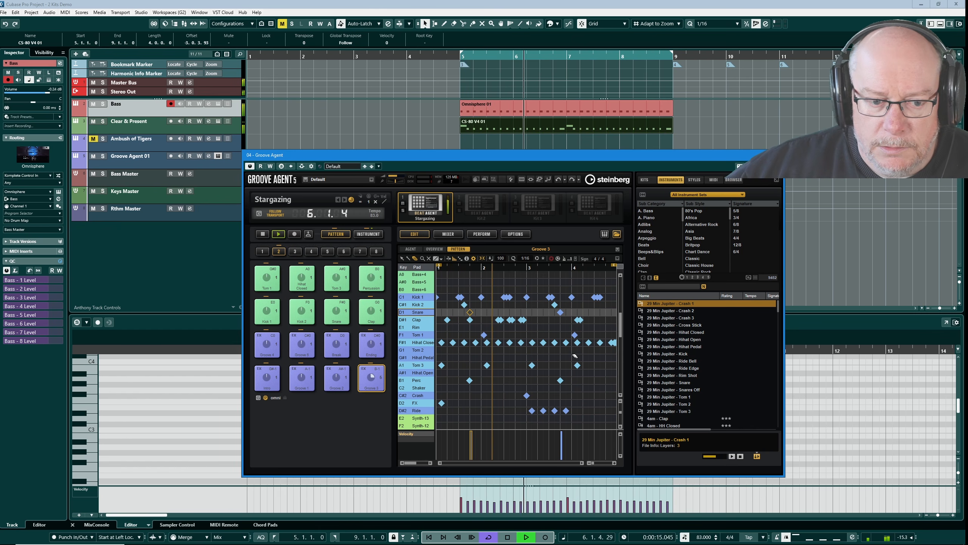
{"action": "key", "text": "space"}
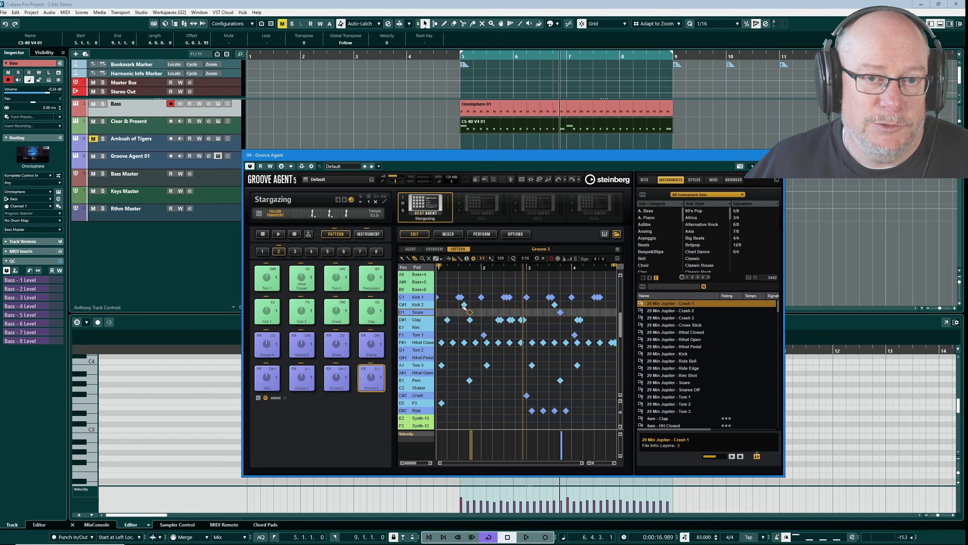
Unmute the Ambush of Tigers track and play the loop from its start to hear both kits together.
{"action": "left_click", "coordinate": [94, 139]}
{"action": "key", "text": "KP_1"}
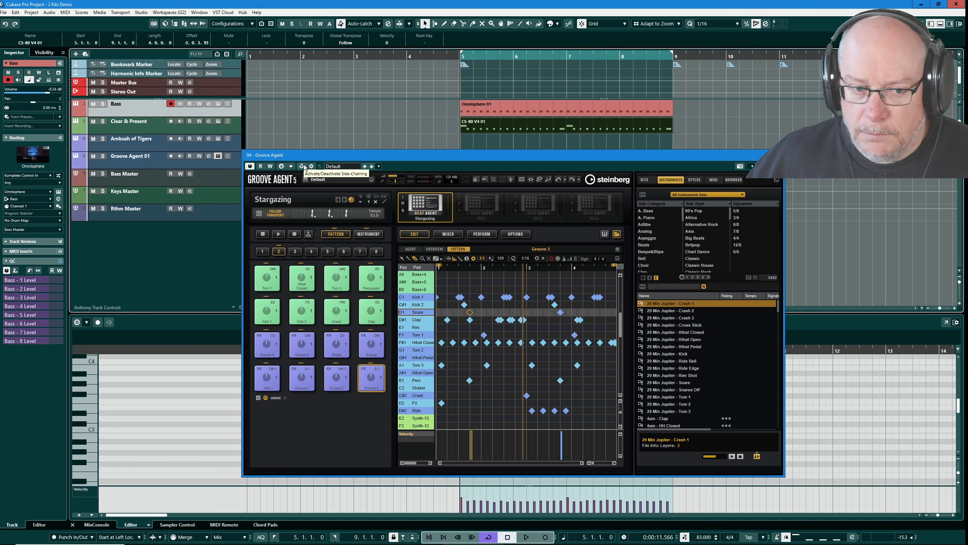
{"action": "key", "text": "space"}
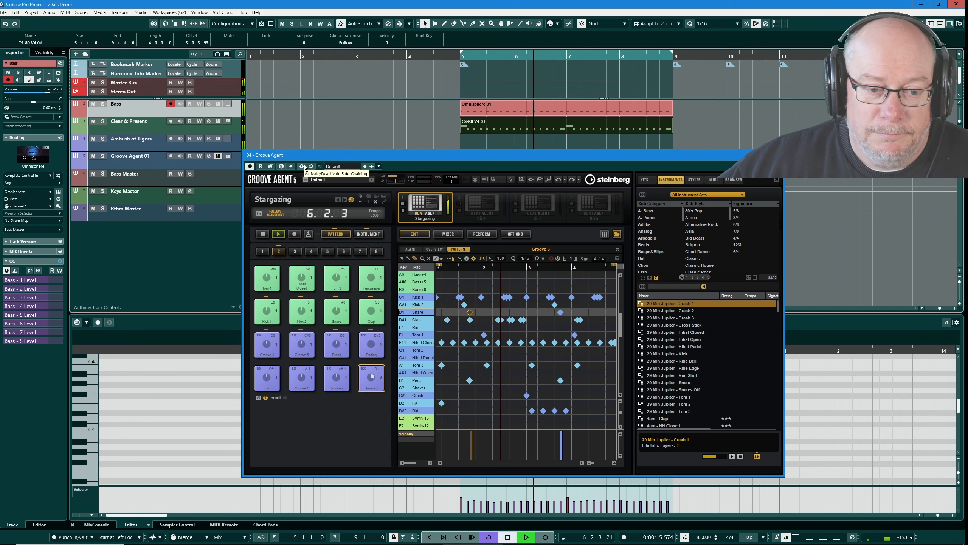
{"action": "key", "text": "space"}
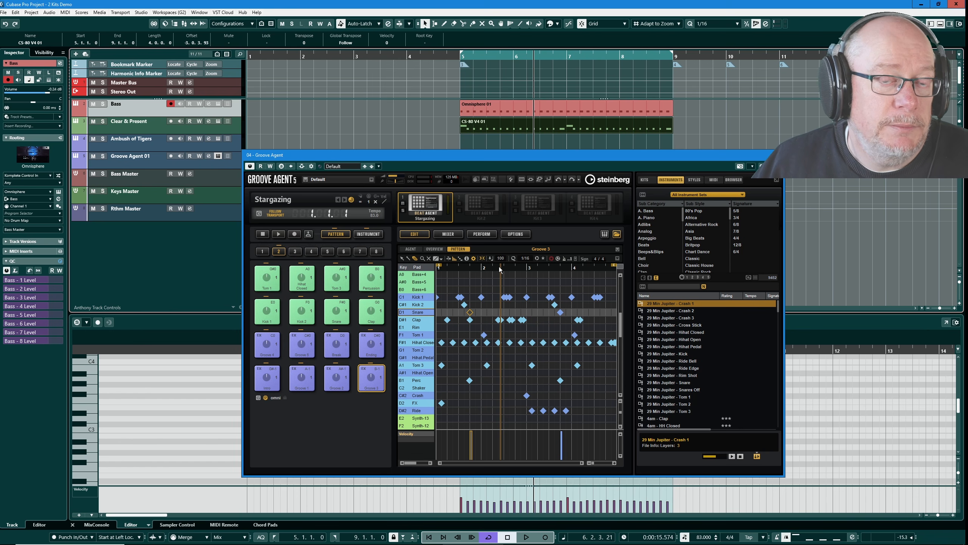
Look through the Stargazing kit's instrument pads in group 4 and return to its patterns.
{"action": "left_click", "coordinate": [371, 233]}
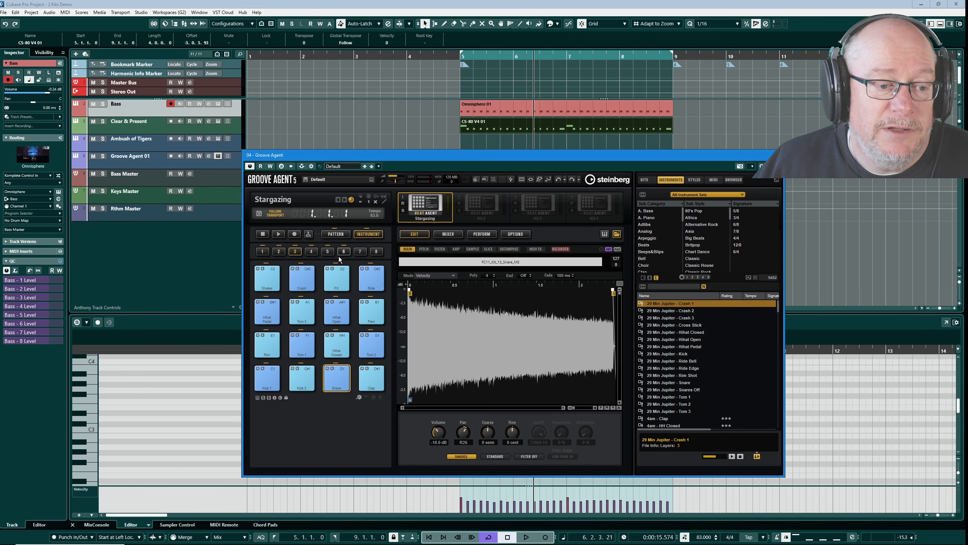
{"action": "left_click", "coordinate": [311, 251]}
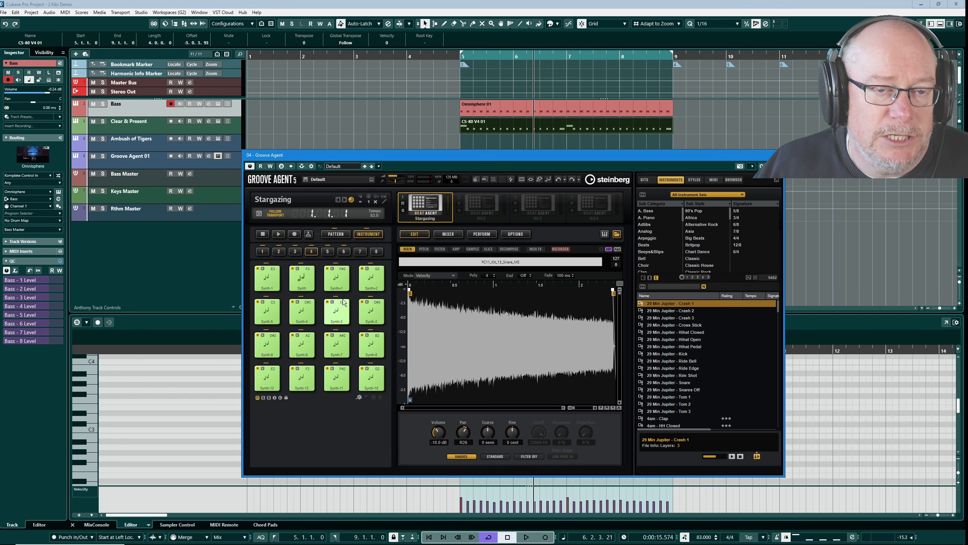
{"action": "left_click", "coordinate": [338, 231]}
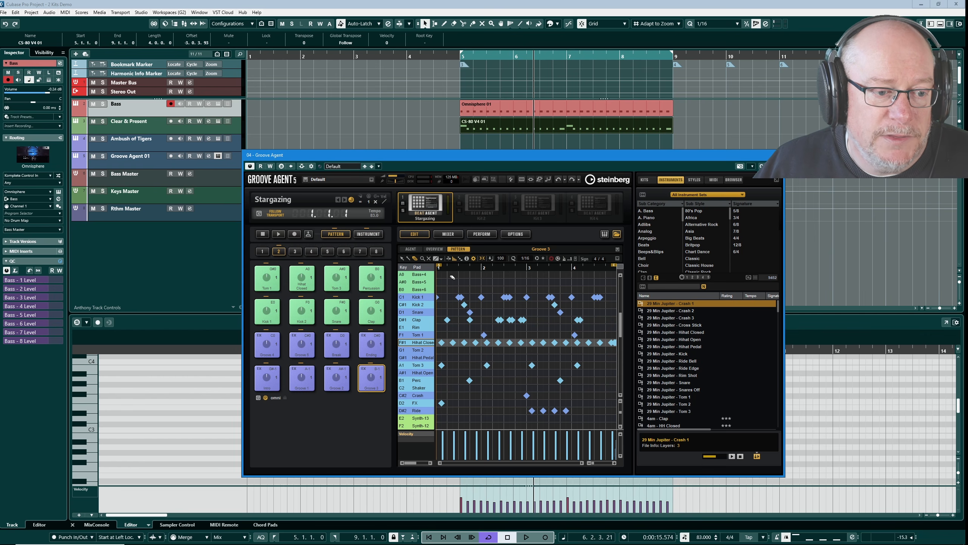
Open the Stargazing Break pattern and select its bass notes to examine the built-in bass line.
{"action": "left_click", "coordinate": [337, 346]}
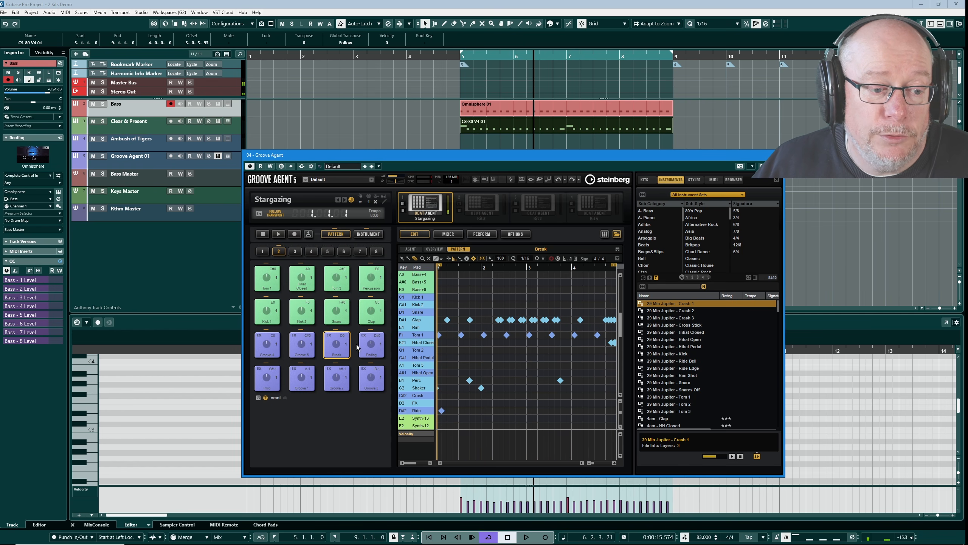
{"action": "scroll", "coordinate": [421, 359], "scroll_direction": "up", "scroll_amount": 7}
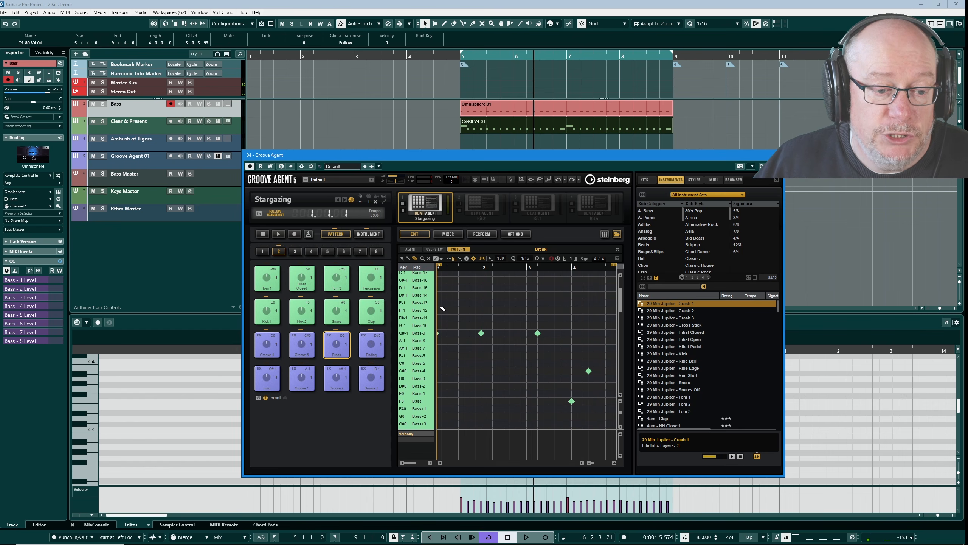
{"action": "left_click_drag", "start_coordinate": [602, 322], "coordinate": [436, 414]}
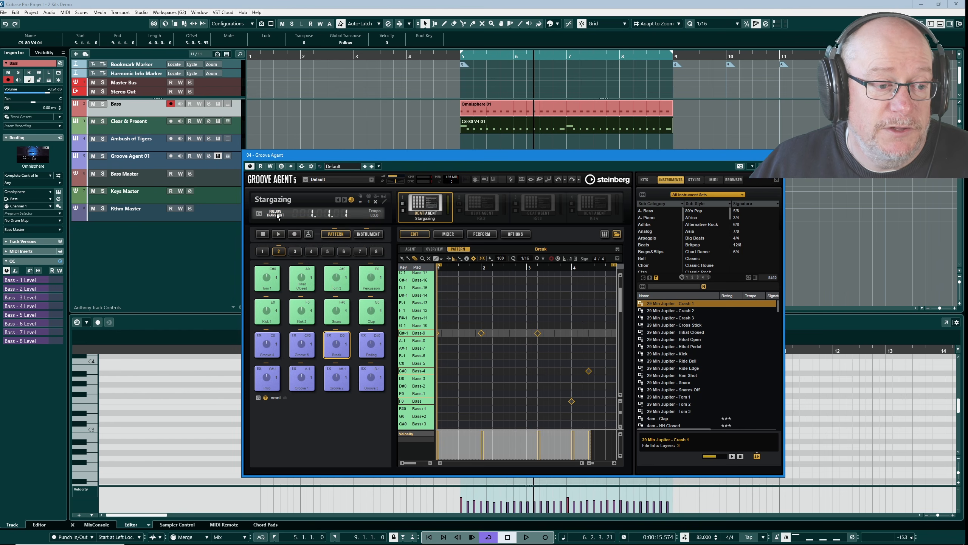
Open the Ambush Of Tigers kit and export its Groove 5 pattern as a MIDI part onto its track at bar 5.
{"action": "left_click", "coordinate": [219, 138]}
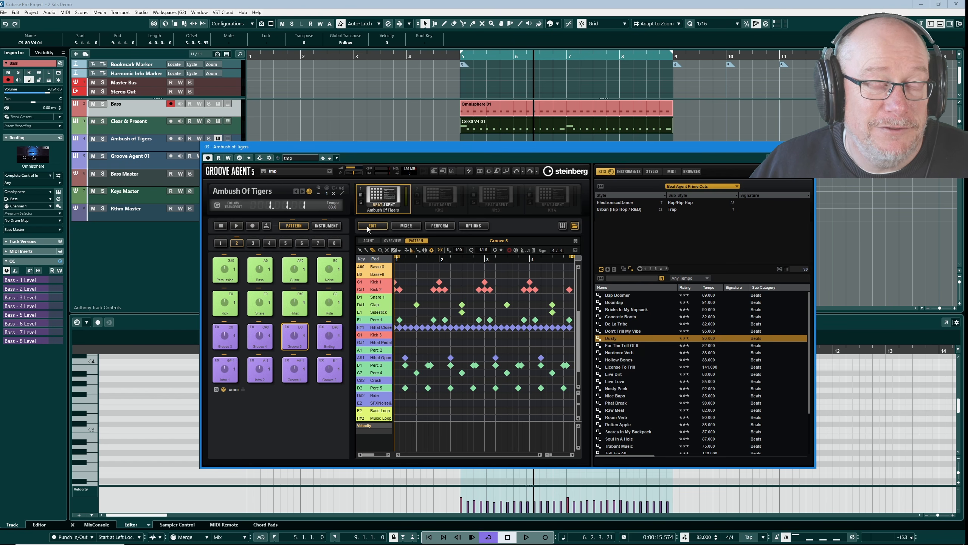
{"action": "left_click", "coordinate": [366, 240]}
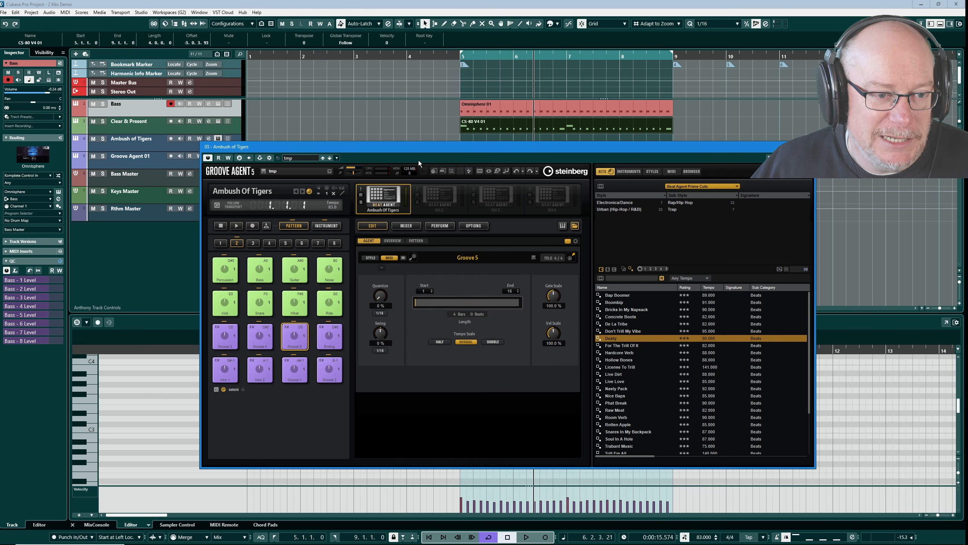
{"action": "left_click_drag", "start_coordinate": [425, 148], "coordinate": [455, 189]}
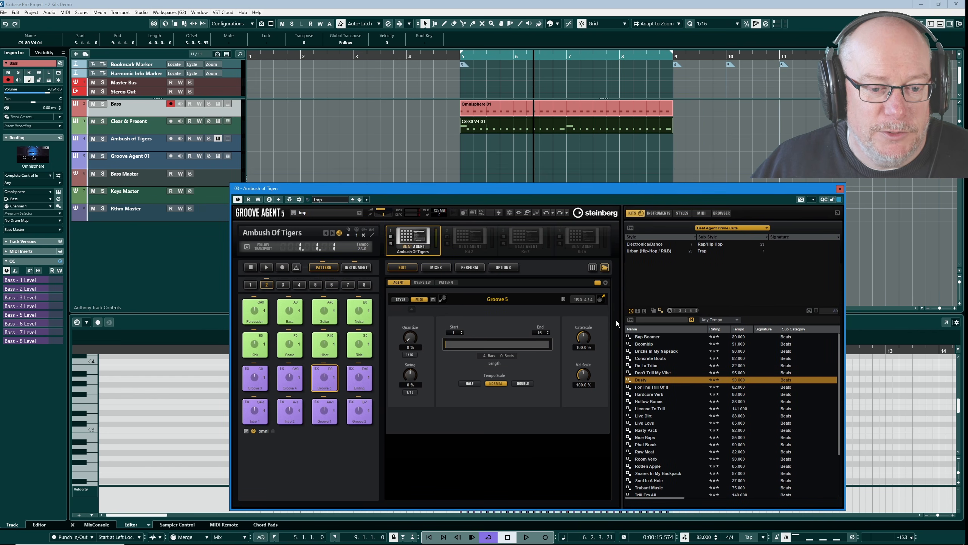
{"action": "left_click_drag", "start_coordinate": [602, 298], "coordinate": [460, 139]}
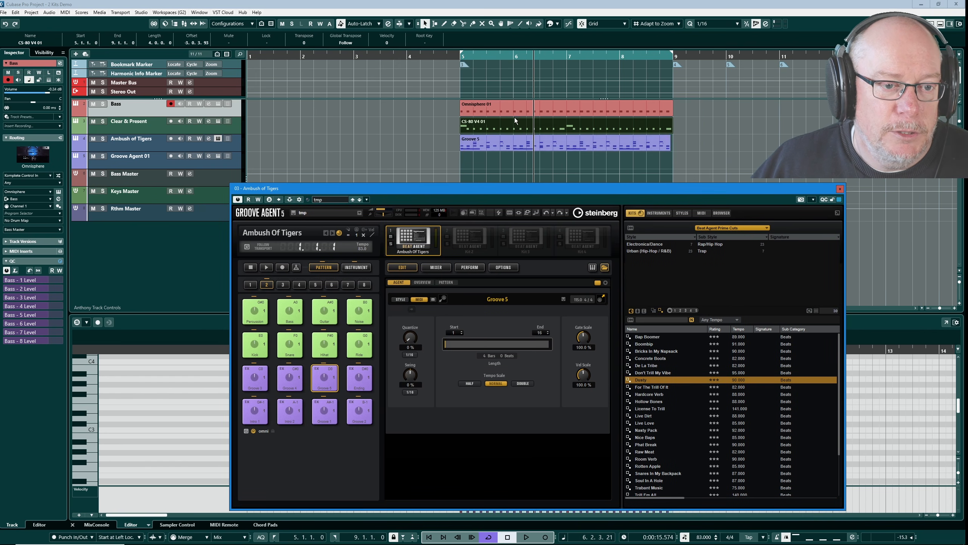
Close the kit's window and give the Ambush of Tigers track a drum map from its instrument to show Groove 5 as named drums.
{"action": "left_click", "coordinate": [840, 188]}
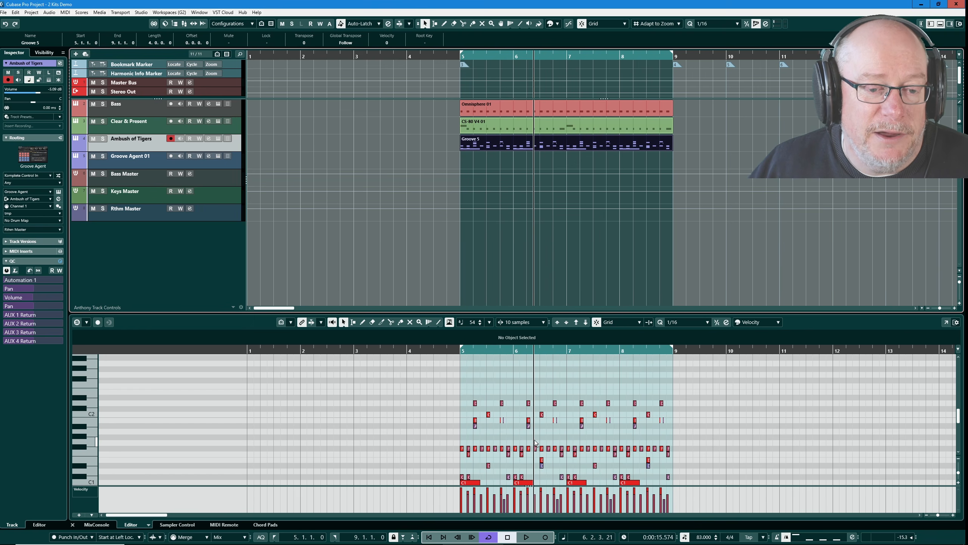
{"action": "left_click", "coordinate": [33, 220]}
{"action": "left_click", "coordinate": [51, 251]}
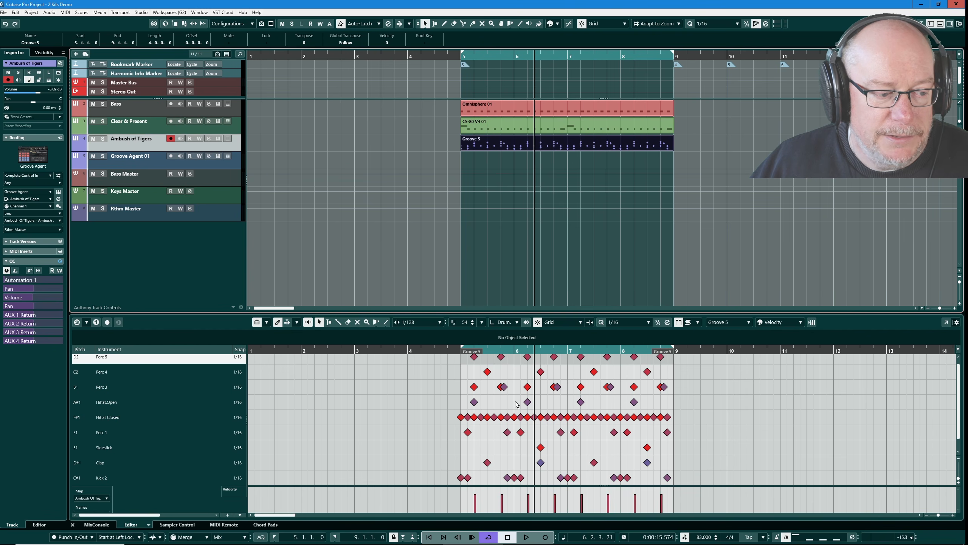
{"action": "scroll", "coordinate": [592, 434], "scroll_direction": "up", "scroll_amount": 3}
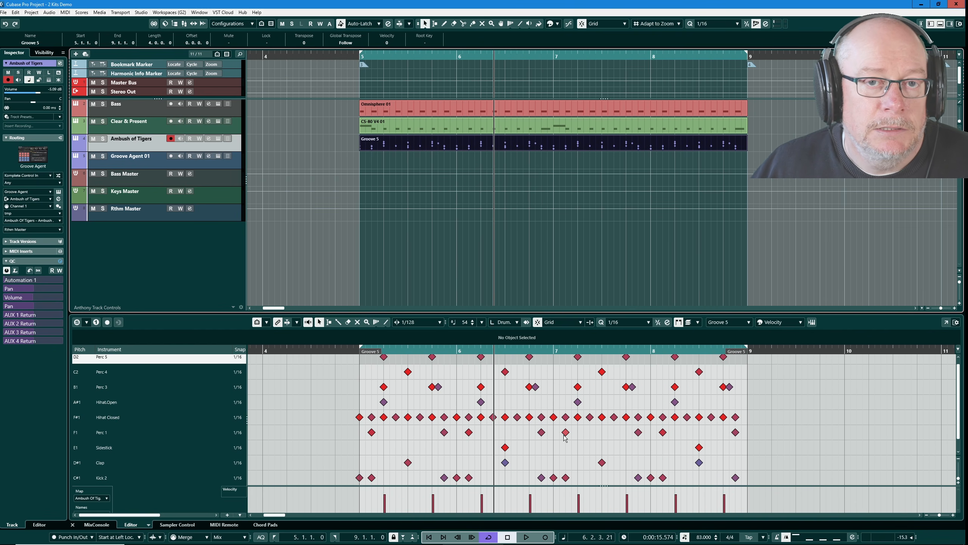